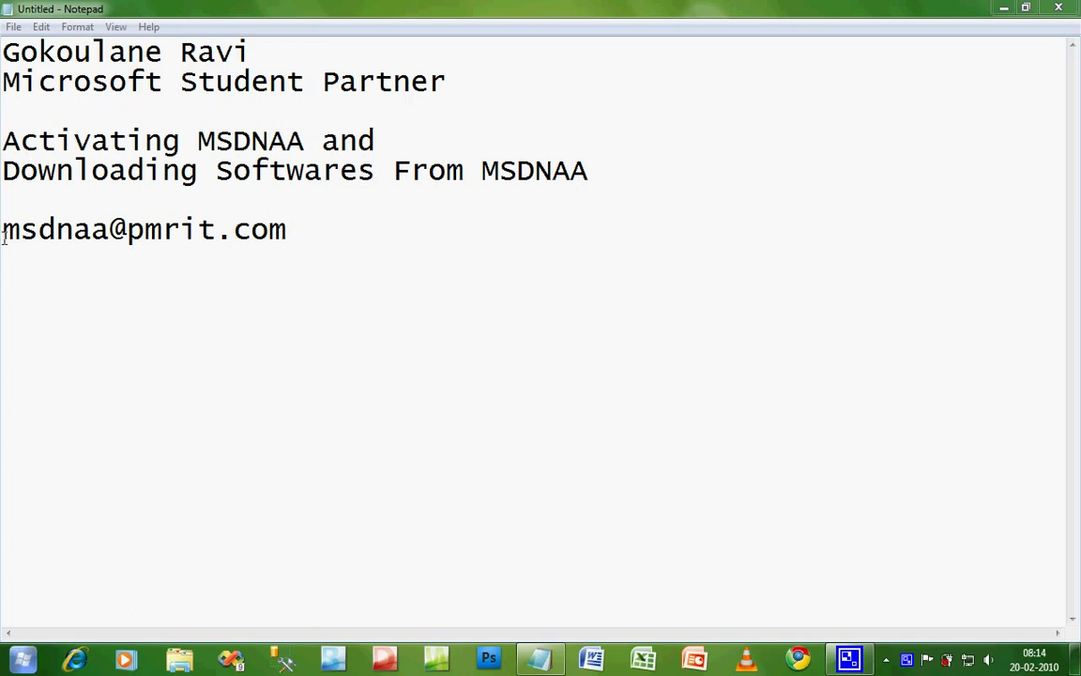
Step: Select the MSDNAA e-mail address line in the Notepad notes
{"action": "left_click_drag", "start_coordinate": [3, 229], "coordinate": [273, 240]}
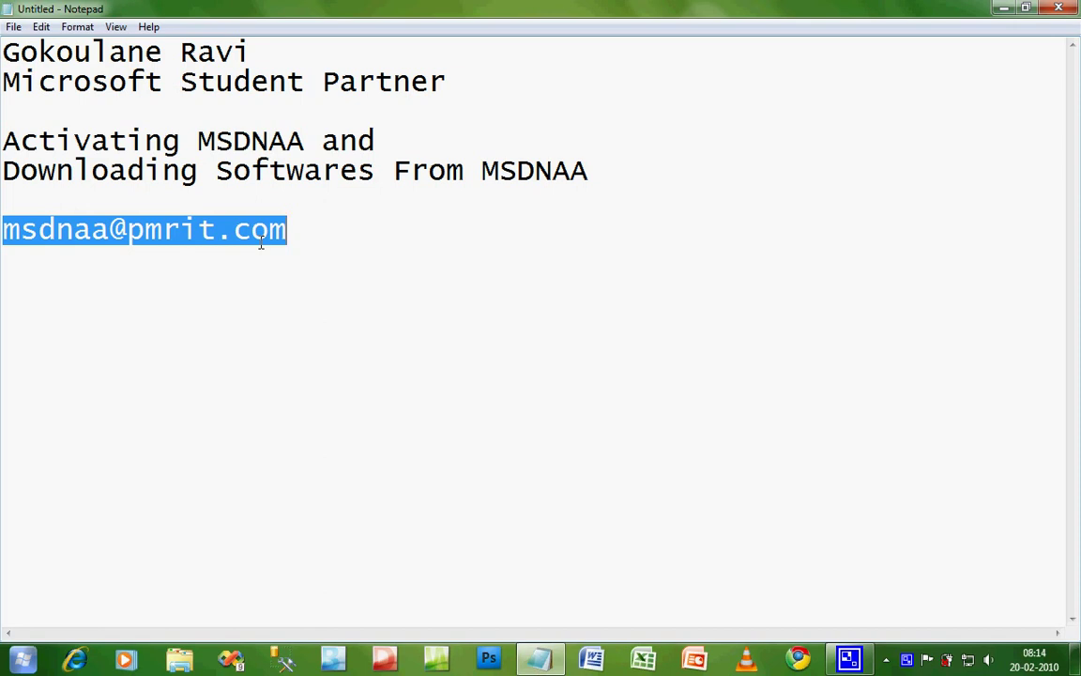
Step: Start an InPrivate browsing session and go to exchangelabs.com
{"action": "right_click", "coordinate": [75, 659]}
{"action": "left_click", "coordinate": [91, 536]}
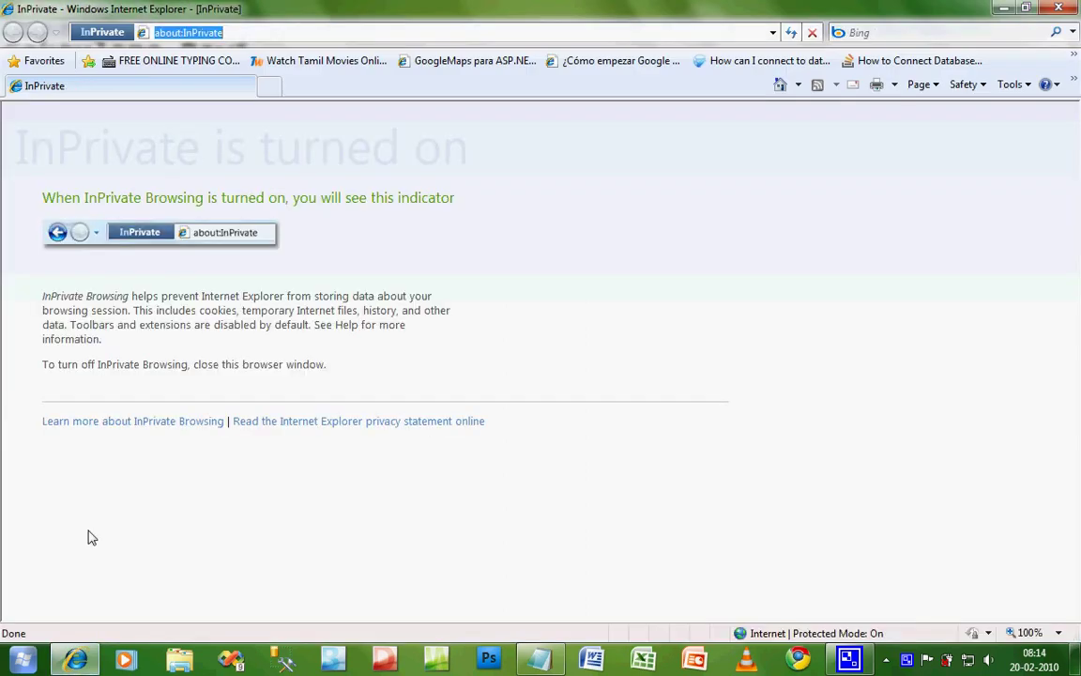
{"action": "type", "text": "exchan"}
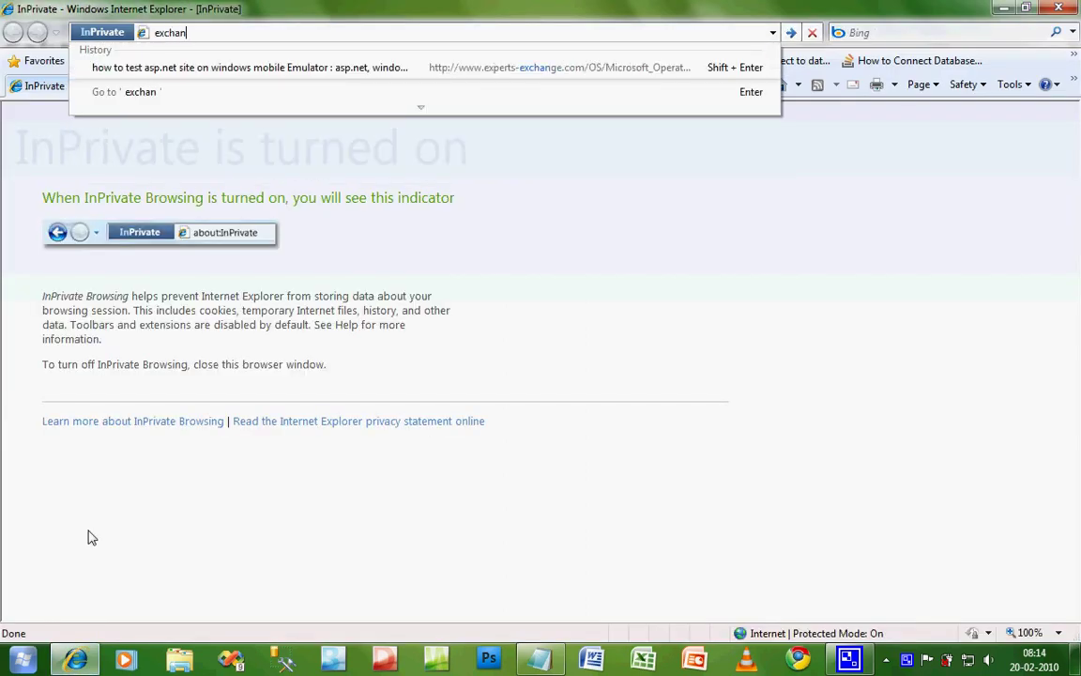
{"action": "type", "text": "gelabs"}
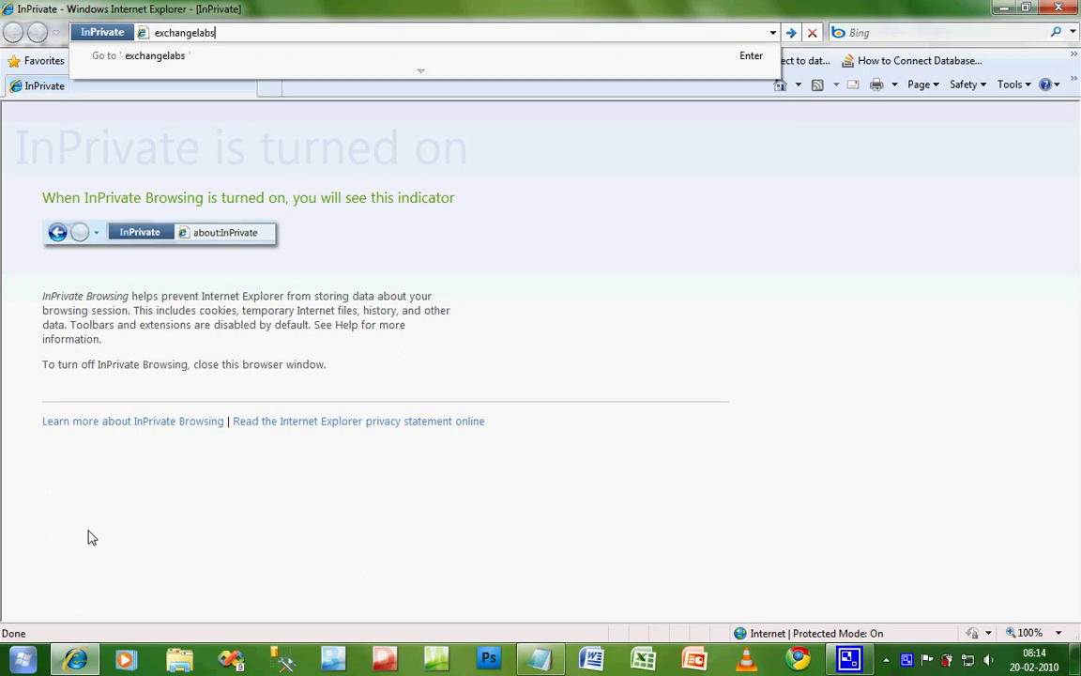
{"action": "key", "text": "ctrl+Return"}
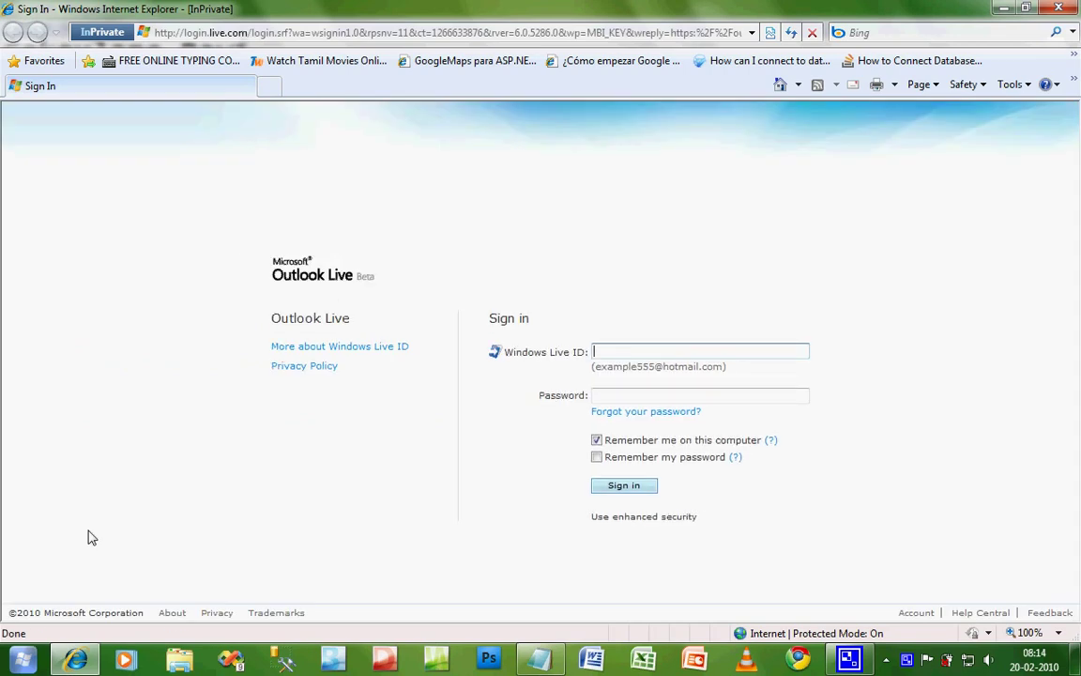
Step: Sign in with the student account's Windows Live ID and password
{"action": "key", "text": "Tab"}
{"action": "type", "text": "123456"}
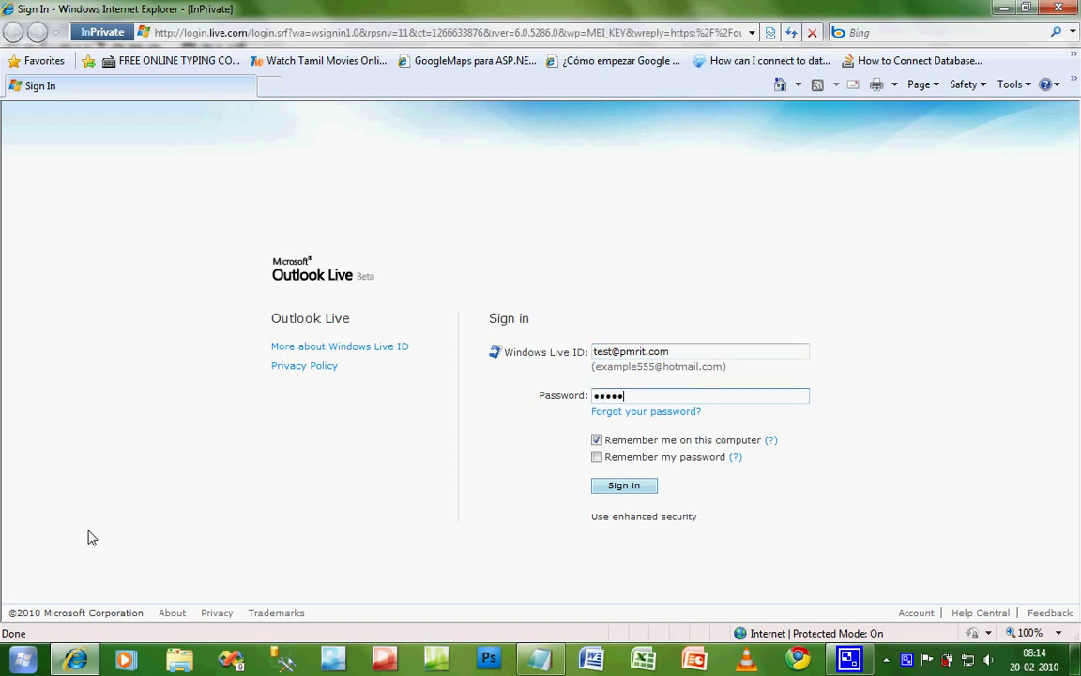
{"action": "type", "text": "789"}
{"action": "key", "text": "Tab"}
{"action": "key", "text": "Tab"}
{"action": "key", "text": "Tab"}
{"action": "key", "text": "Tab"}
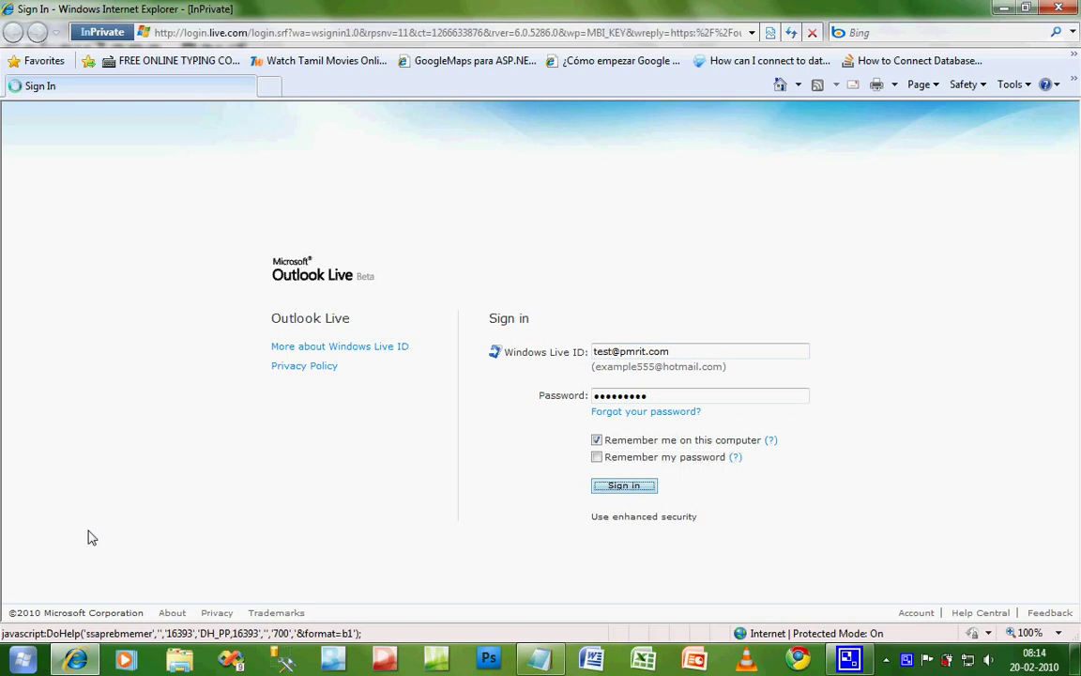
{"action": "key", "text": "Return"}
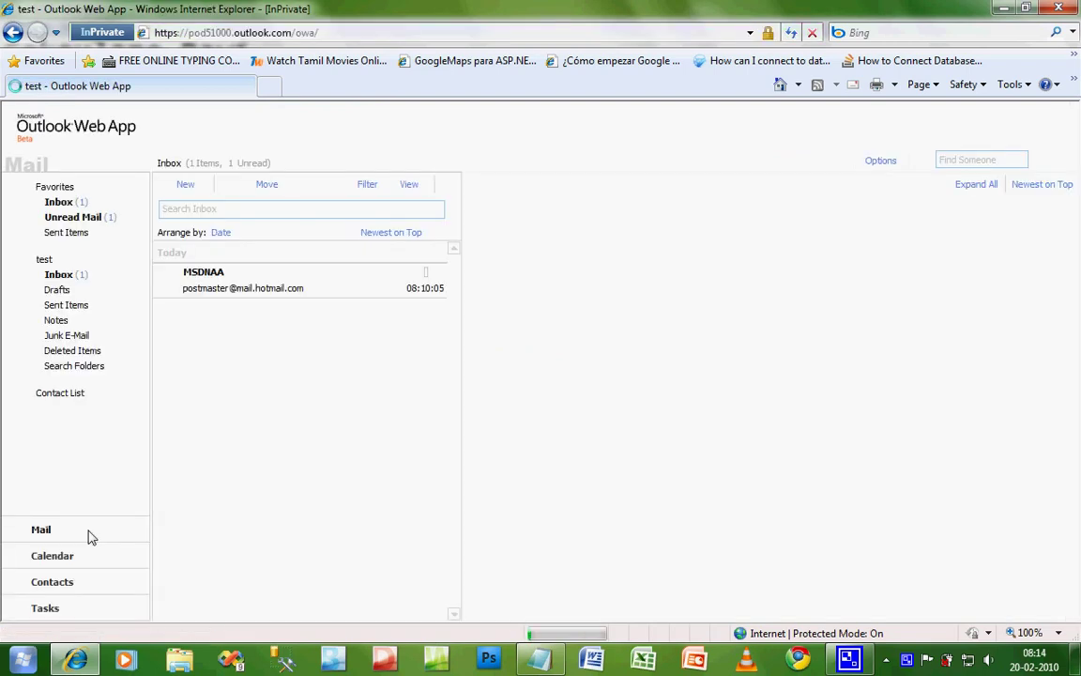
Step: Compose a message to the MSDNAA address, subject 'Reg :MSDNAA activation', body 'Test' / 'Final CSE A'
{"action": "left_click", "coordinate": [173, 187]}
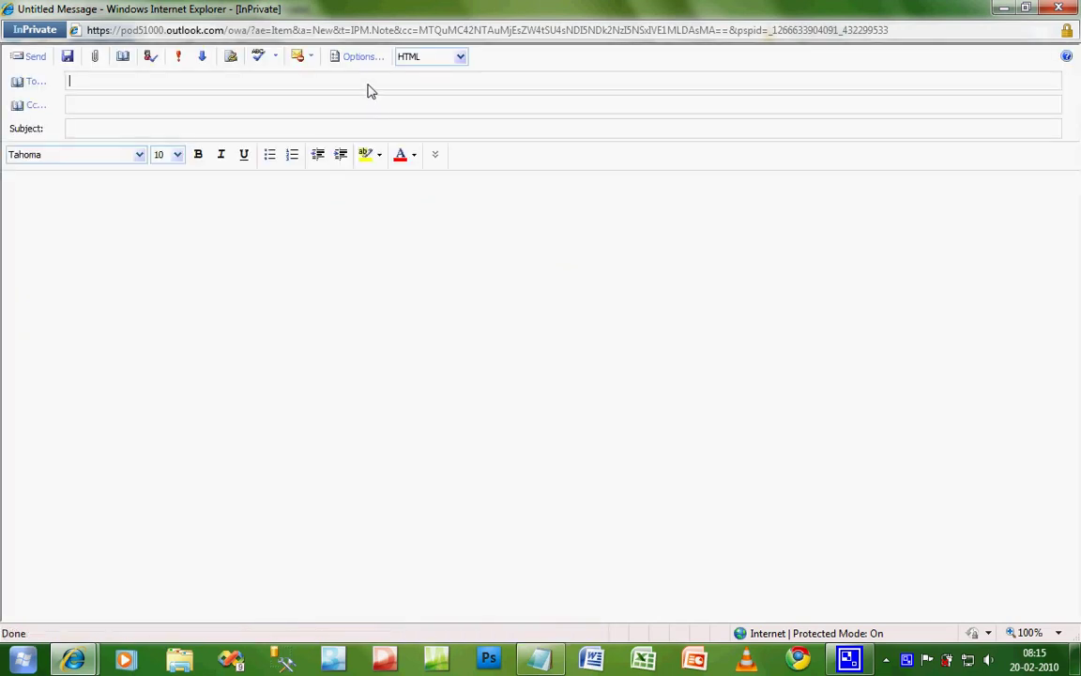
{"action": "key", "text": "Tab"}
{"action": "key", "text": "Tab"}
{"action": "type", "text": "Reg :"}
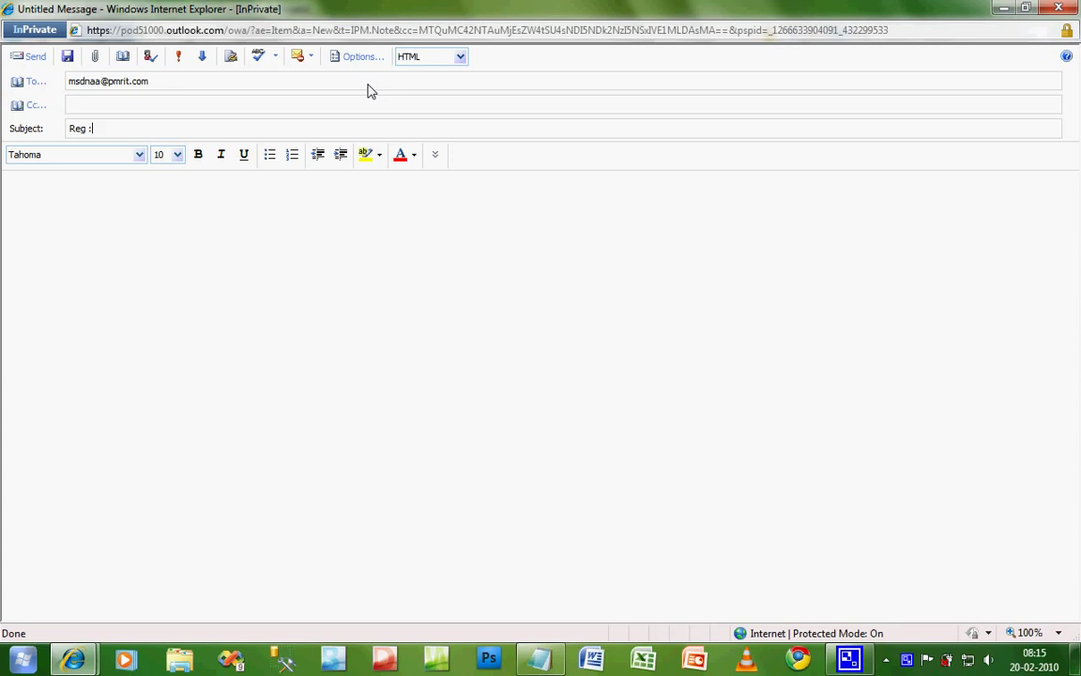
{"action": "type", "text": "MSDNAA activation"}
{"action": "key", "text": "Tab"}
{"action": "type", "text": "Test"}
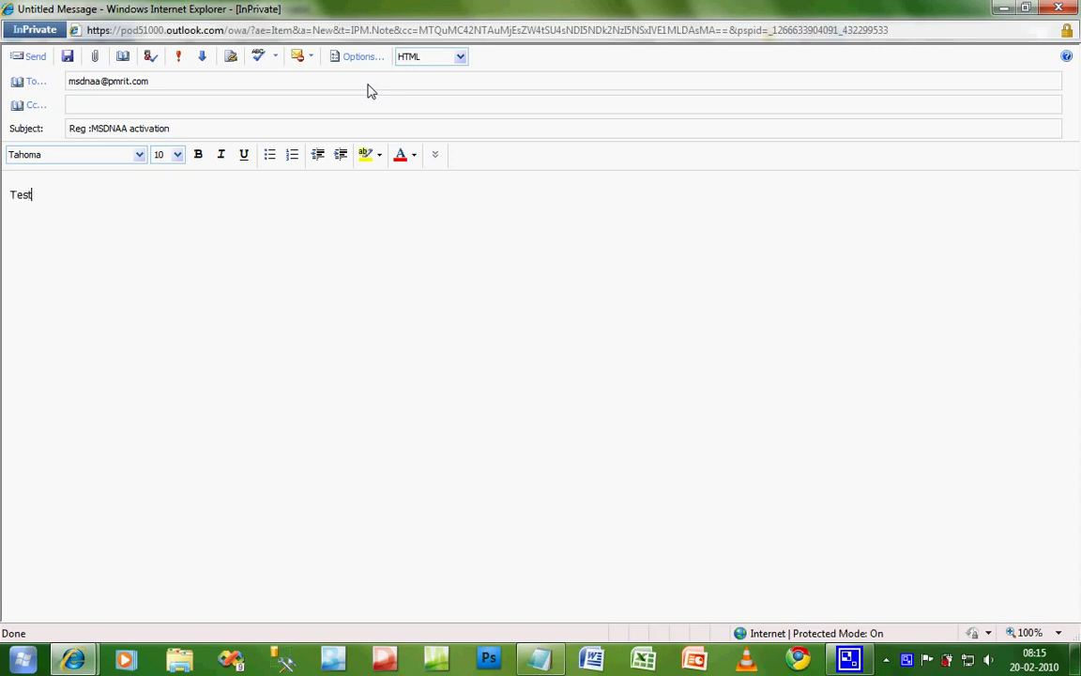
{"action": "key", "text": "Return"}
{"action": "type", "text": "Final CSE A"}
Step: Send the registration message, minimize the browser to show the notes, and pause recording
{"action": "left_click", "coordinate": [34, 58]}
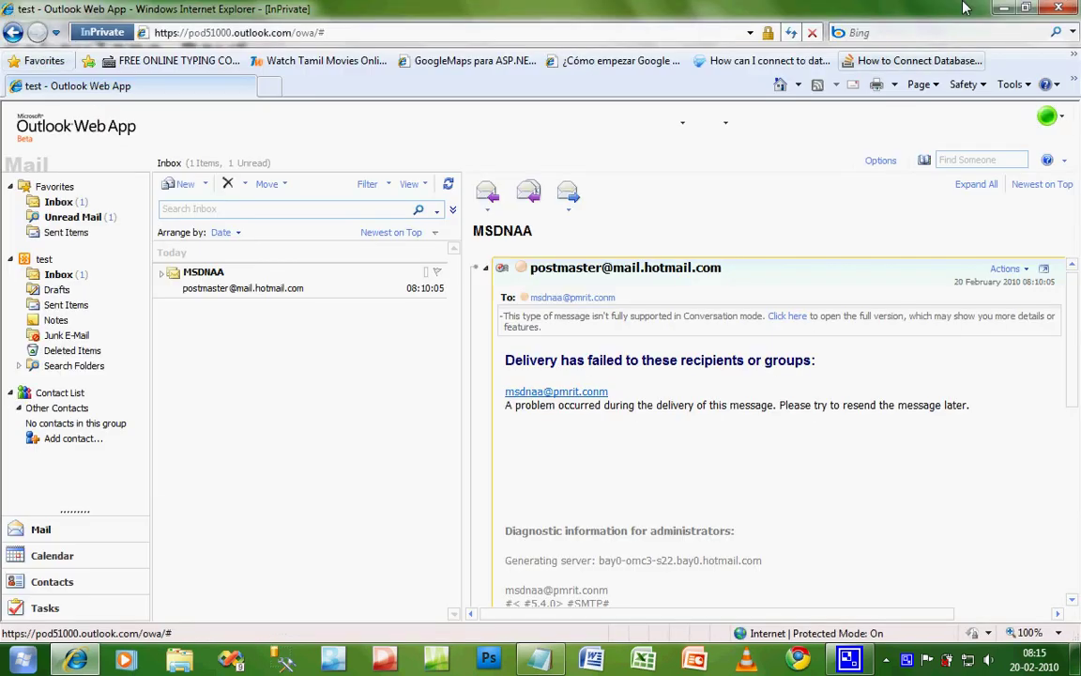
{"action": "left_click", "coordinate": [1001, 8]}
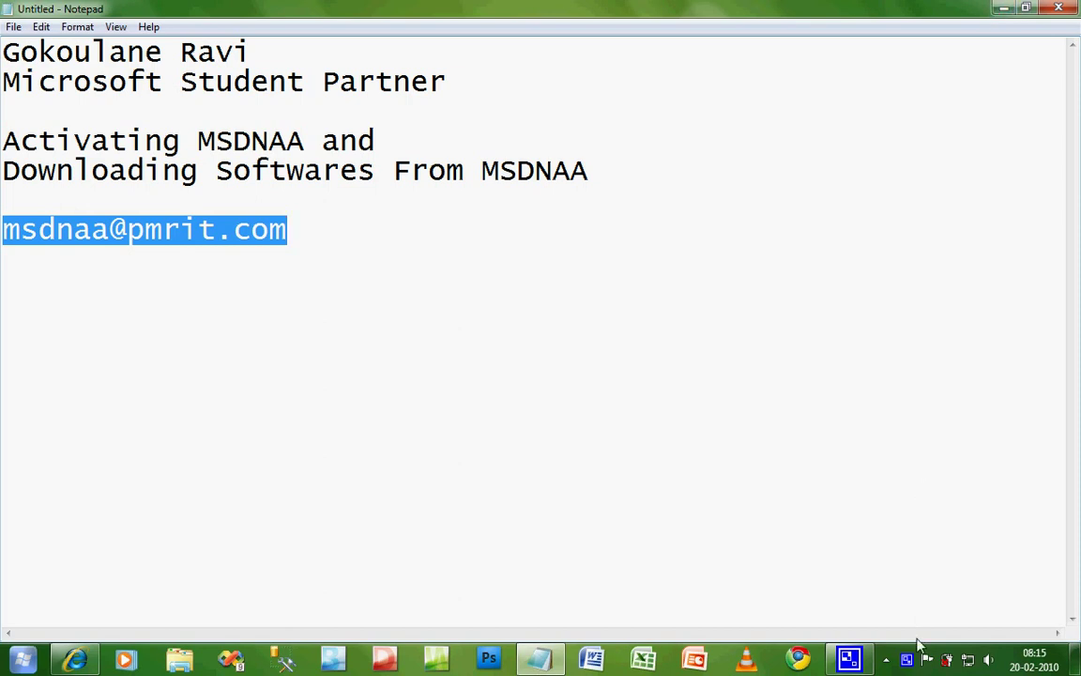
{"action": "right_click", "coordinate": [908, 659]}
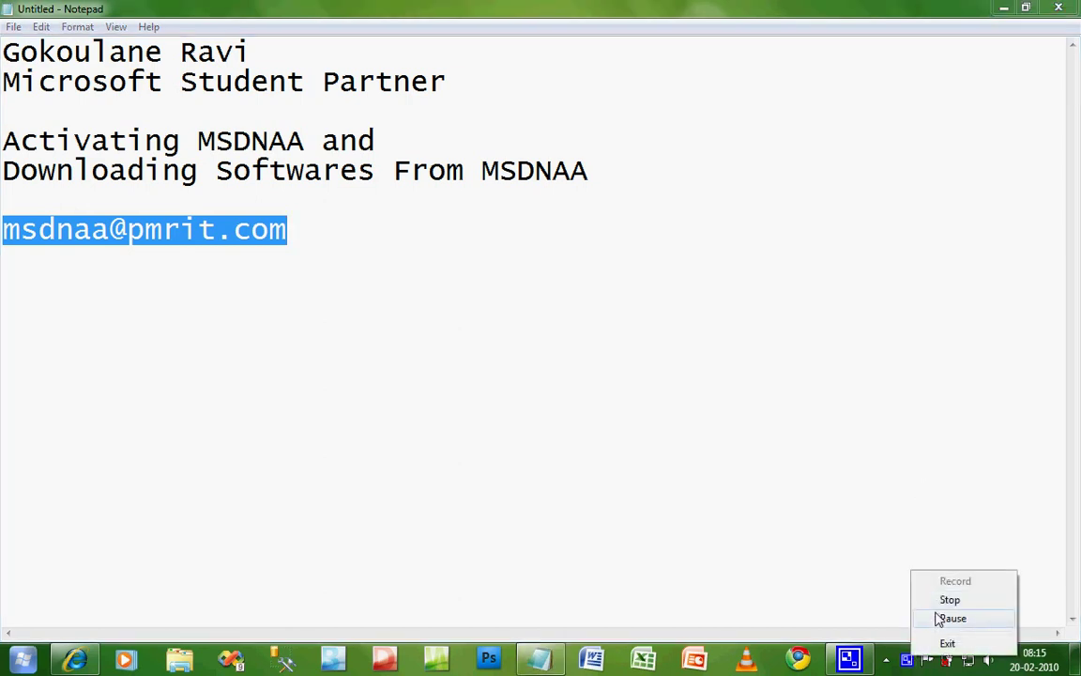
{"action": "left_click", "coordinate": [931, 617]}
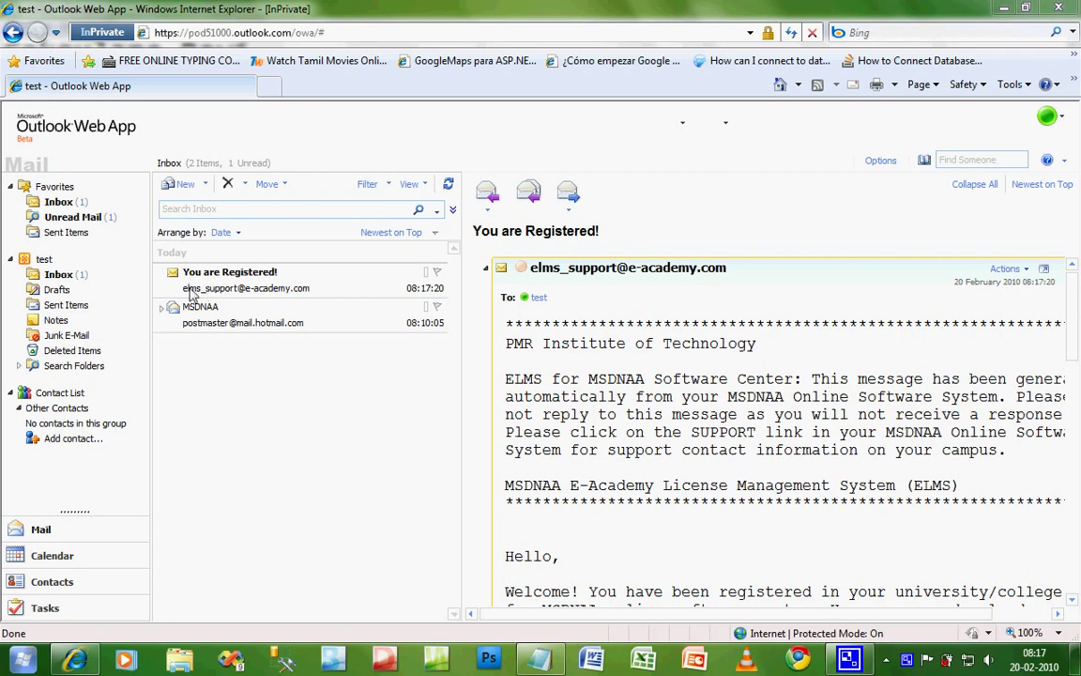
Step: Scroll the 'You are Registered!' email and open its Software Center link in a new tab
{"action": "scroll", "coordinate": [608, 349], "scroll_direction": "down", "scroll_amount": 1}
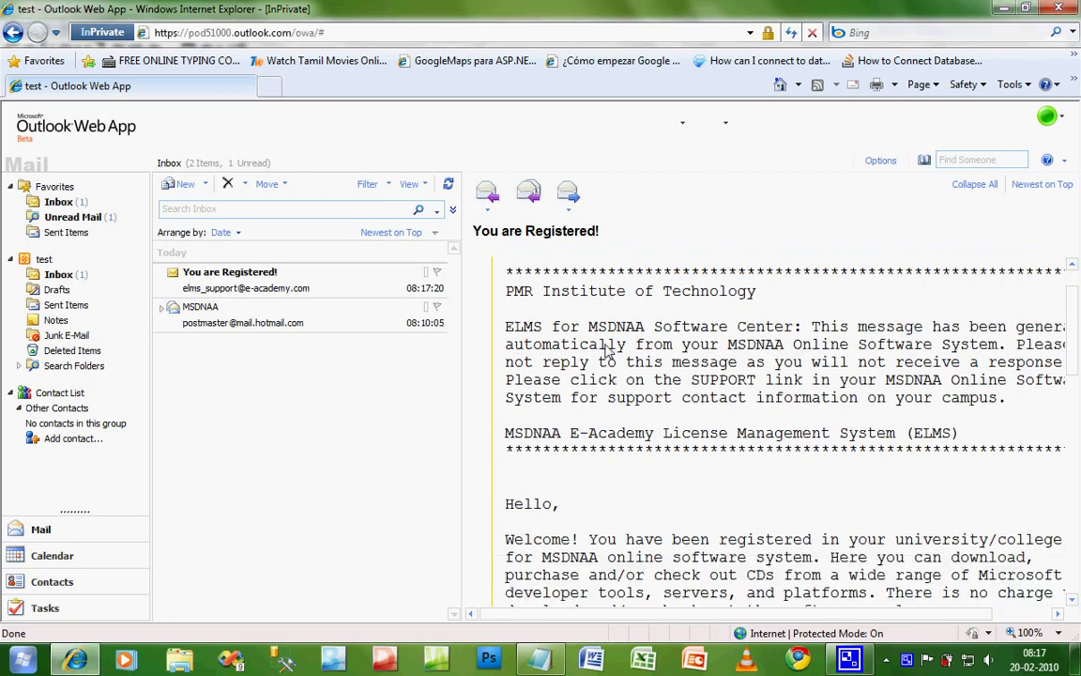
{"action": "scroll", "coordinate": [608, 349], "scroll_direction": "down", "scroll_amount": 1}
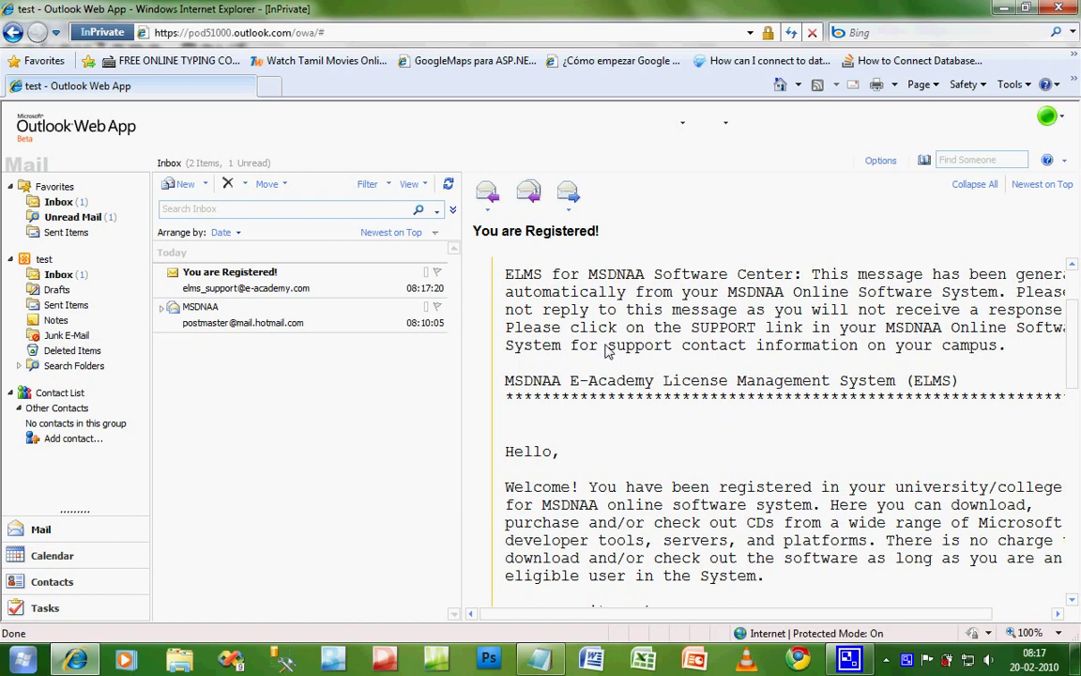
{"action": "scroll", "coordinate": [606, 349], "scroll_direction": "down", "scroll_amount": 7}
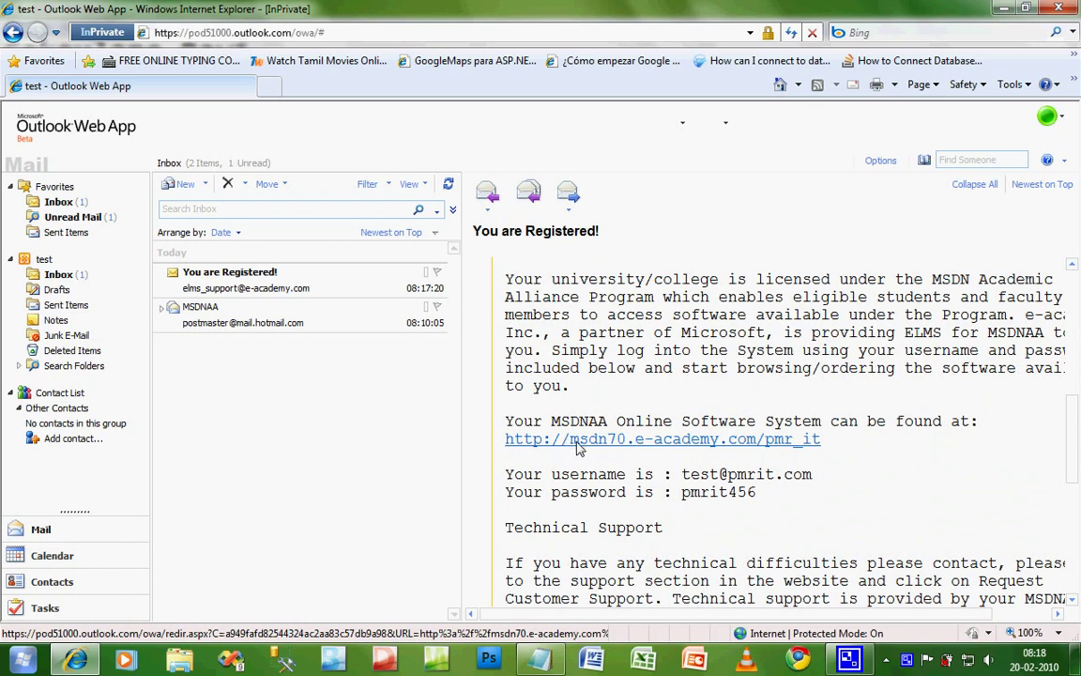
{"action": "right_click", "coordinate": [578, 447]}
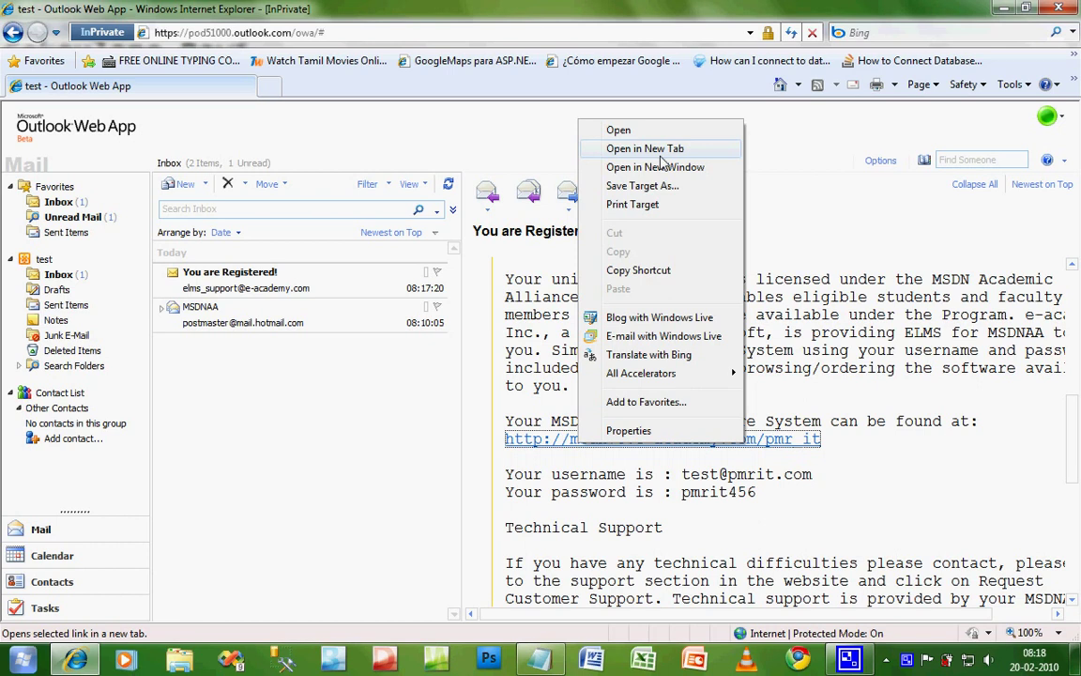
{"action": "left_click", "coordinate": [660, 157]}
Step: Highlight the username and password lines in the email, then clear the selection
{"action": "scroll", "coordinate": [662, 374], "scroll_direction": "down", "scroll_amount": 2}
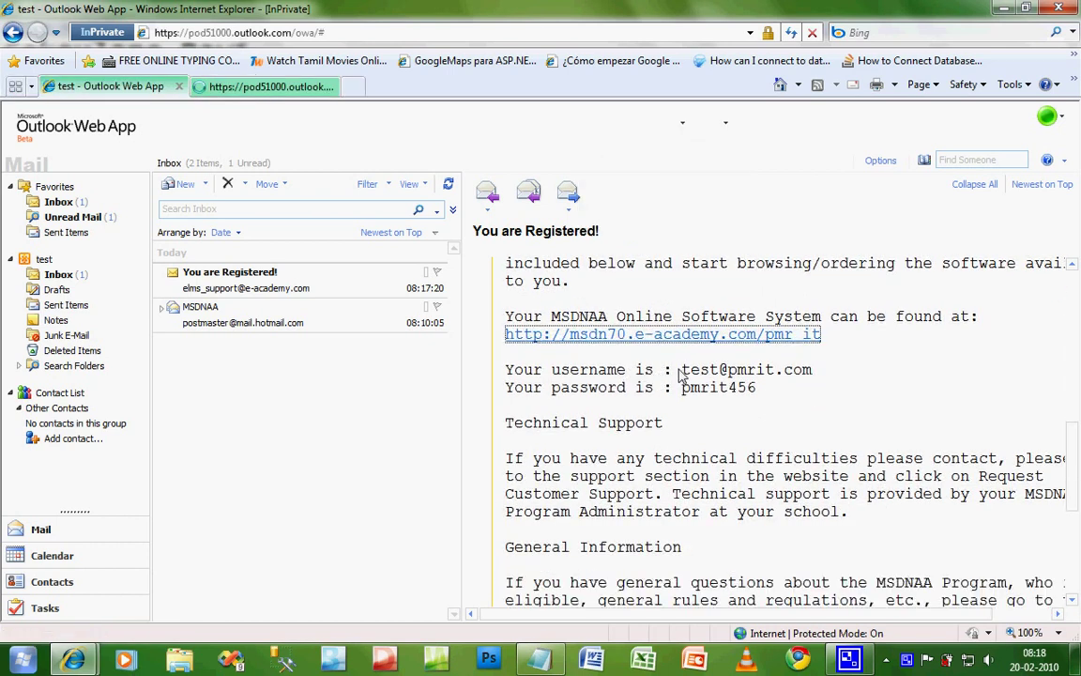
{"action": "left_click_drag", "start_coordinate": [681, 372], "coordinate": [767, 400]}
{"action": "left_click", "coordinate": [768, 401]}
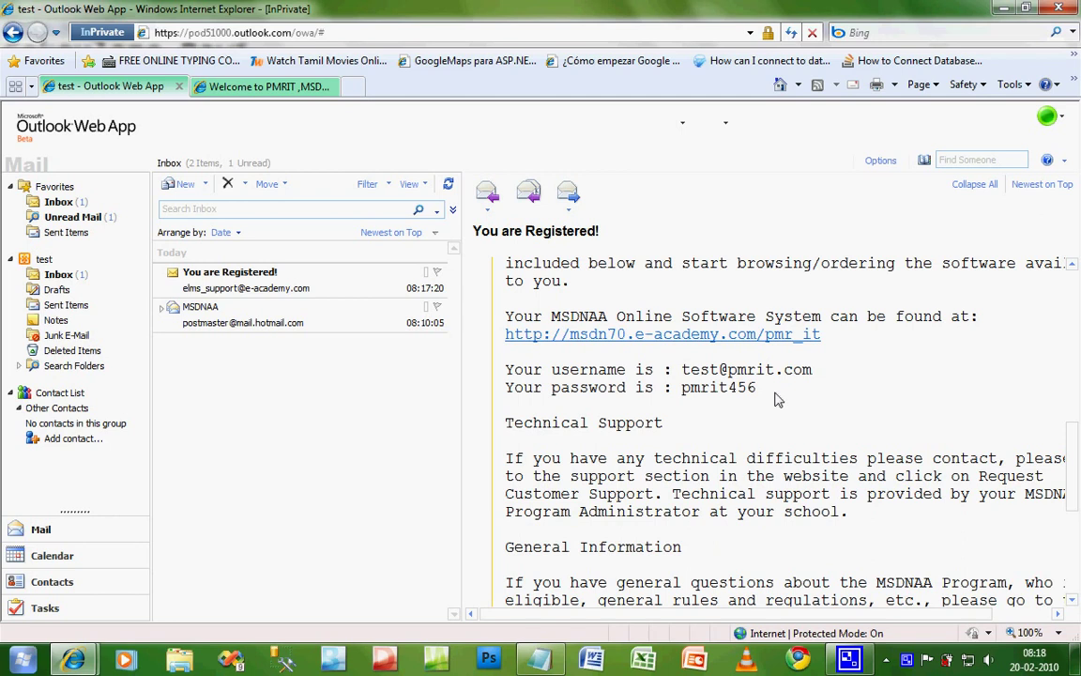
Step: On the Welcome to PMRIT tab, log in with the emailed username and password
{"action": "left_click", "coordinate": [199, 82]}
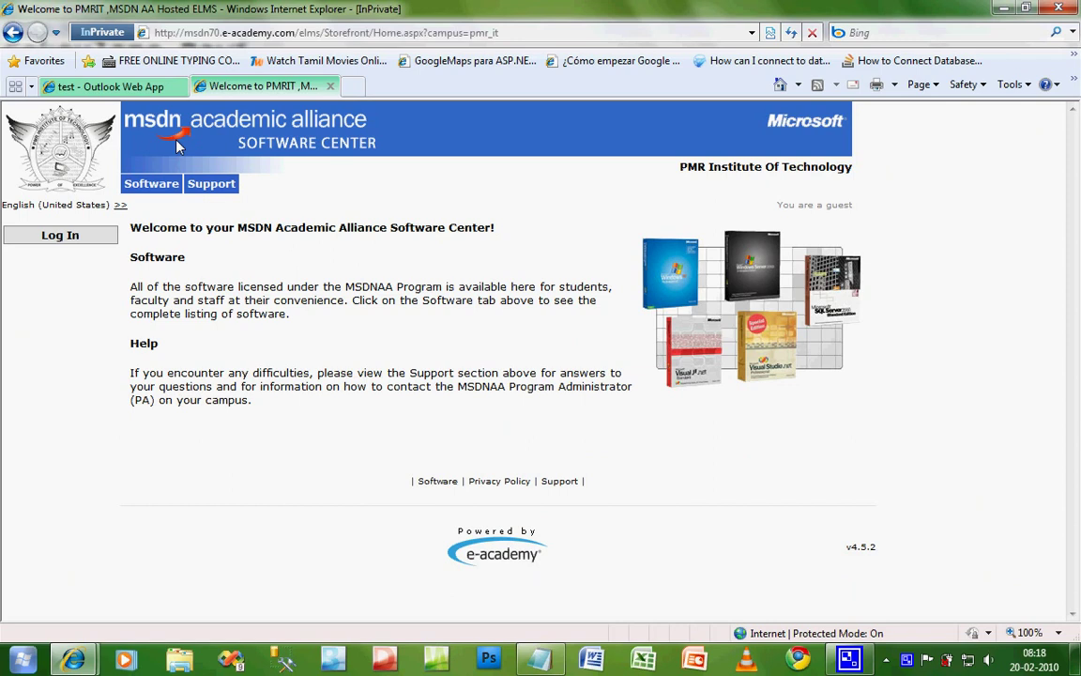
{"action": "left_click", "coordinate": [89, 234]}
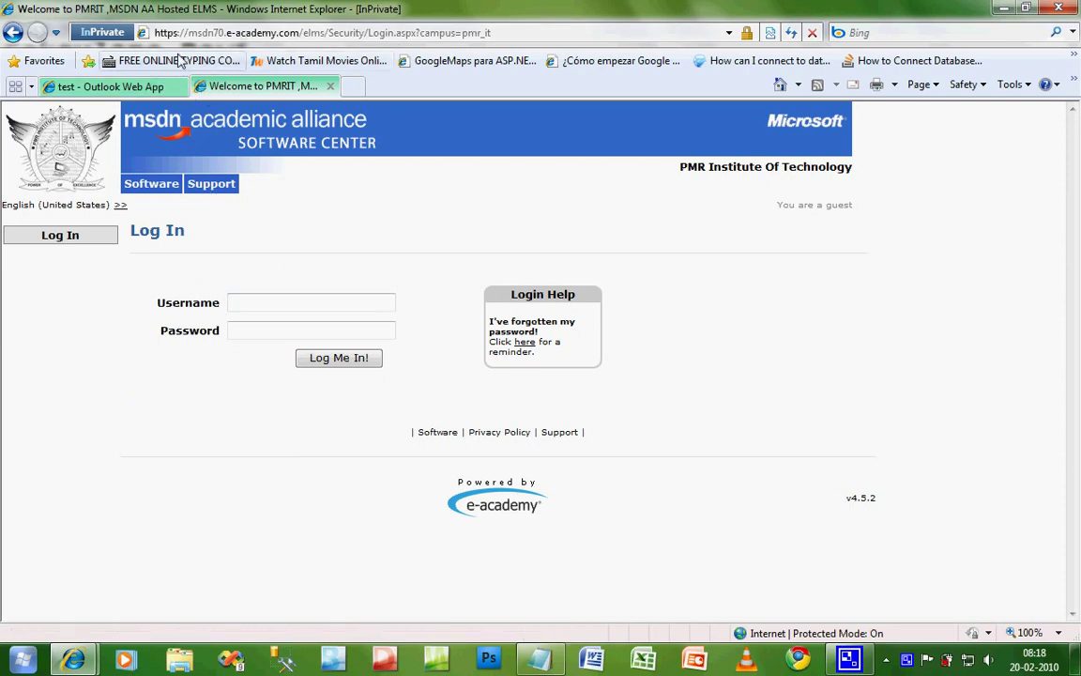
{"action": "left_click", "coordinate": [252, 302]}
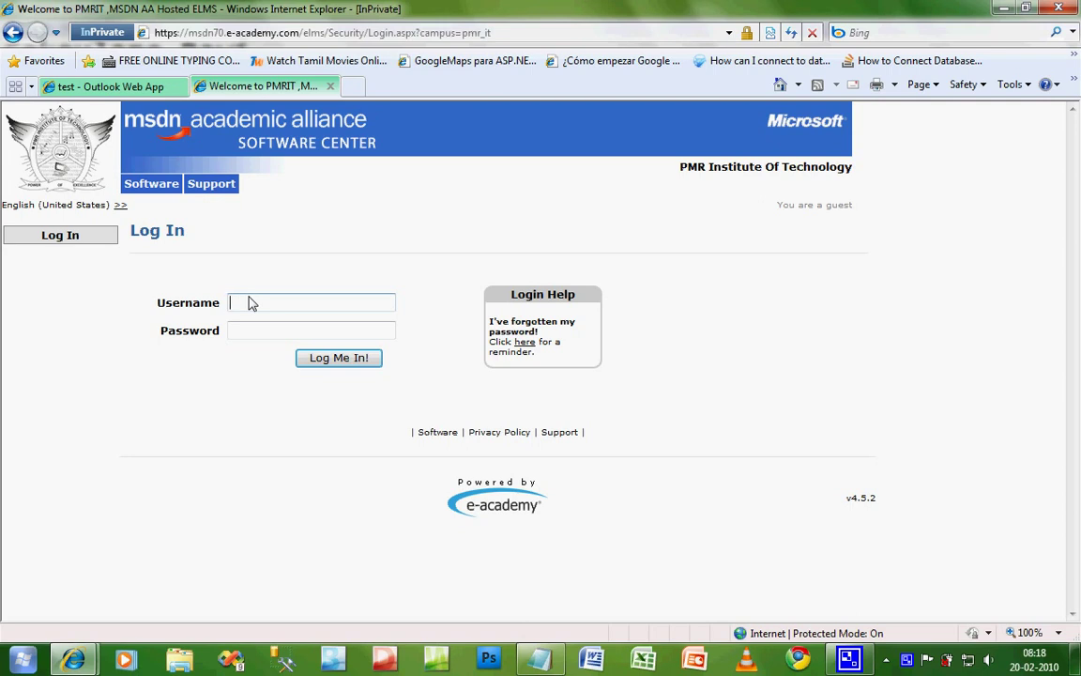
{"action": "key", "text": "Tab"}
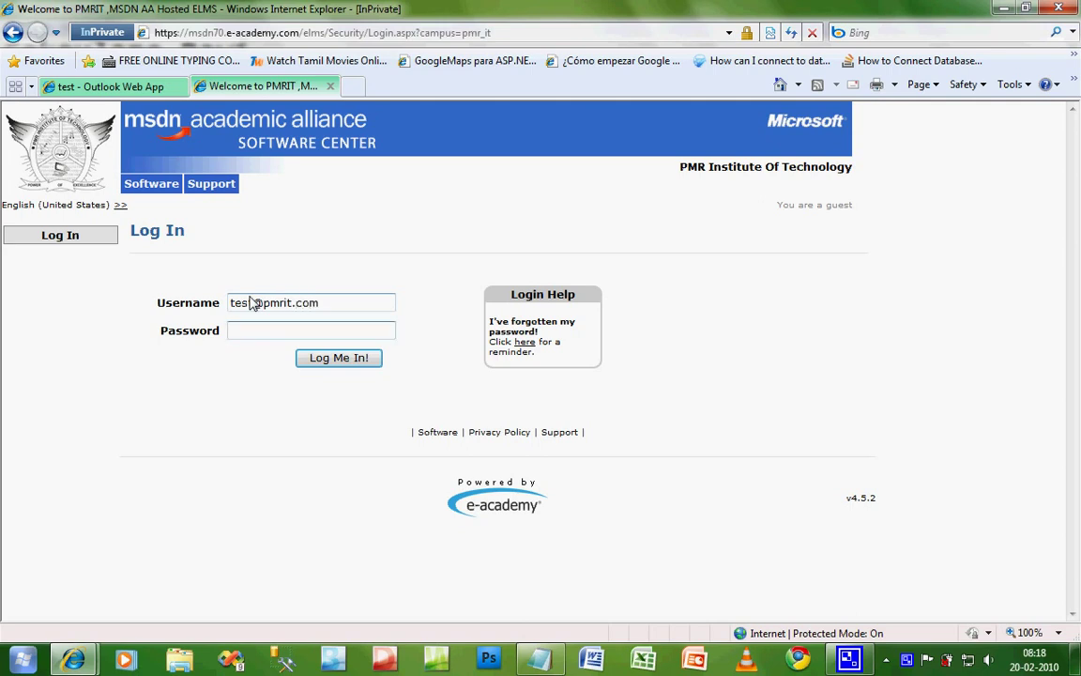
{"action": "type", "text": "********"}
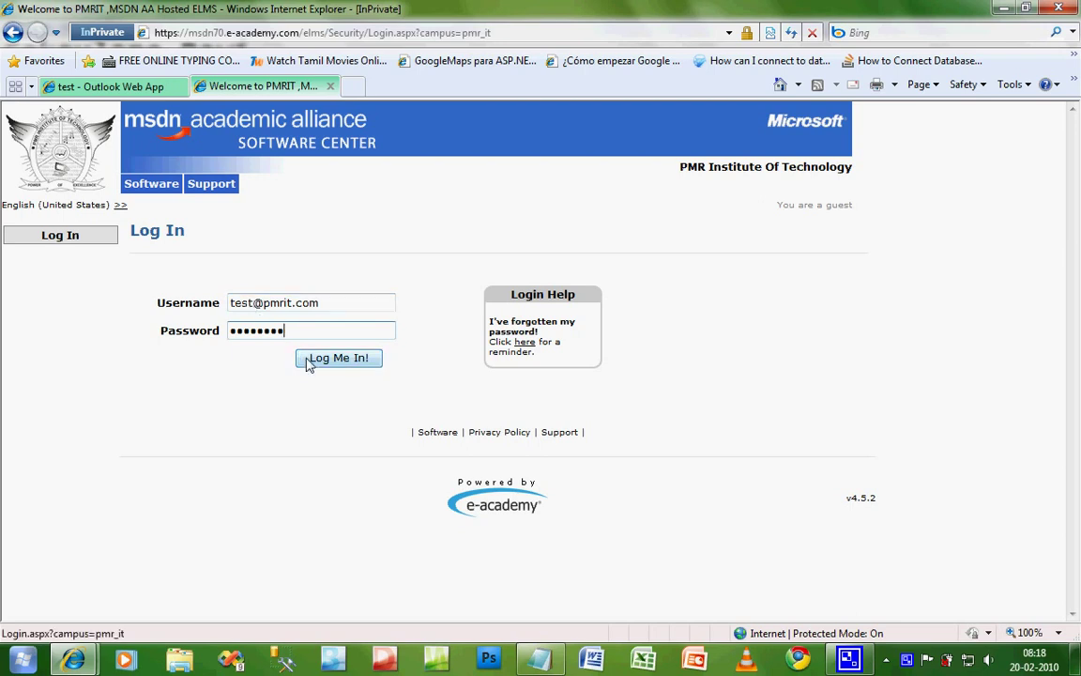
{"action": "left_click", "coordinate": [310, 361]}
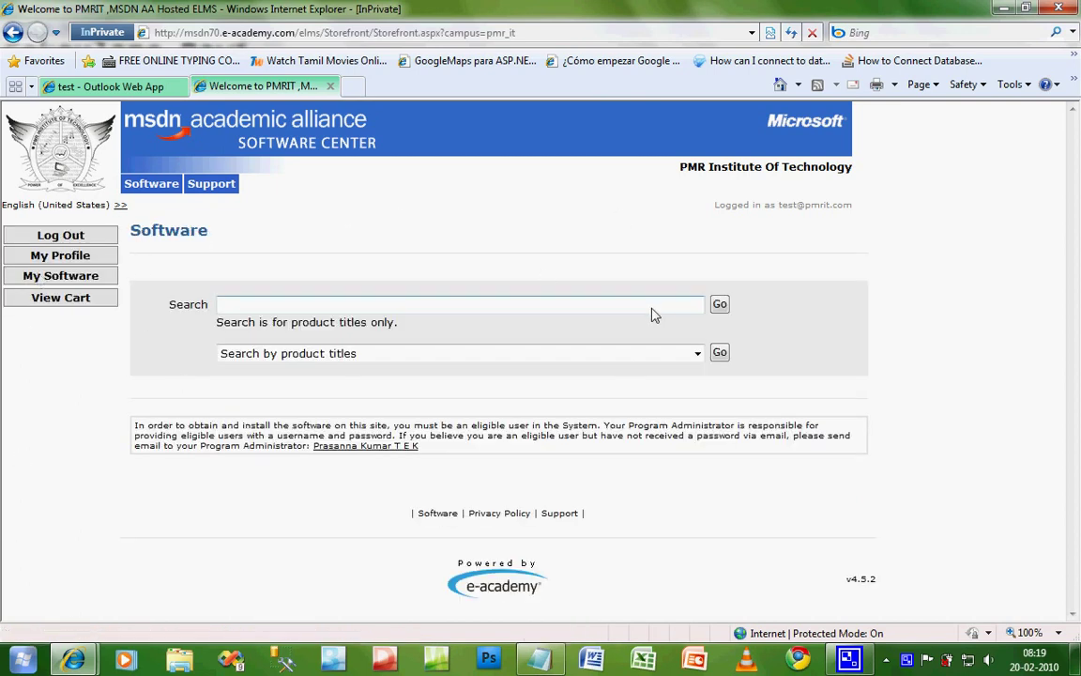
Step: Open the product titles list and scroll to Windows 7 Professional (x86) - DVD (English)
{"action": "left_click", "coordinate": [698, 354]}
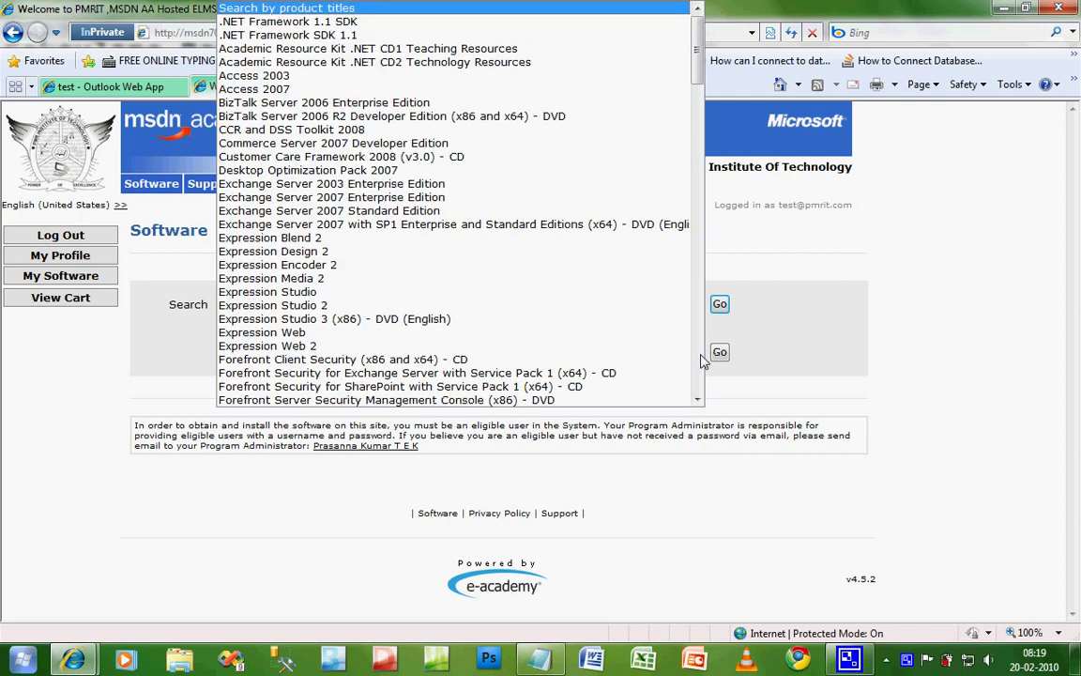
{"action": "left_click", "coordinate": [707, 366]}
{"action": "left_click", "coordinate": [700, 356]}
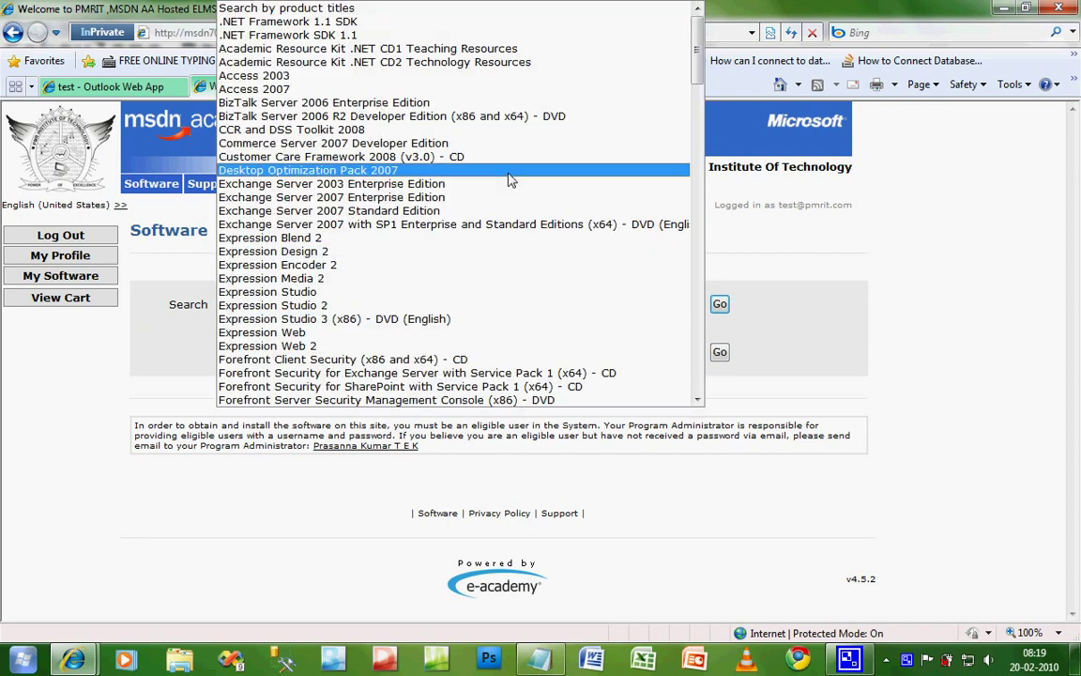
{"action": "scroll", "coordinate": [507, 179], "scroll_direction": "down", "scroll_amount": 20}
{"action": "scroll", "coordinate": [507, 178], "scroll_direction": "down", "scroll_amount": 20}
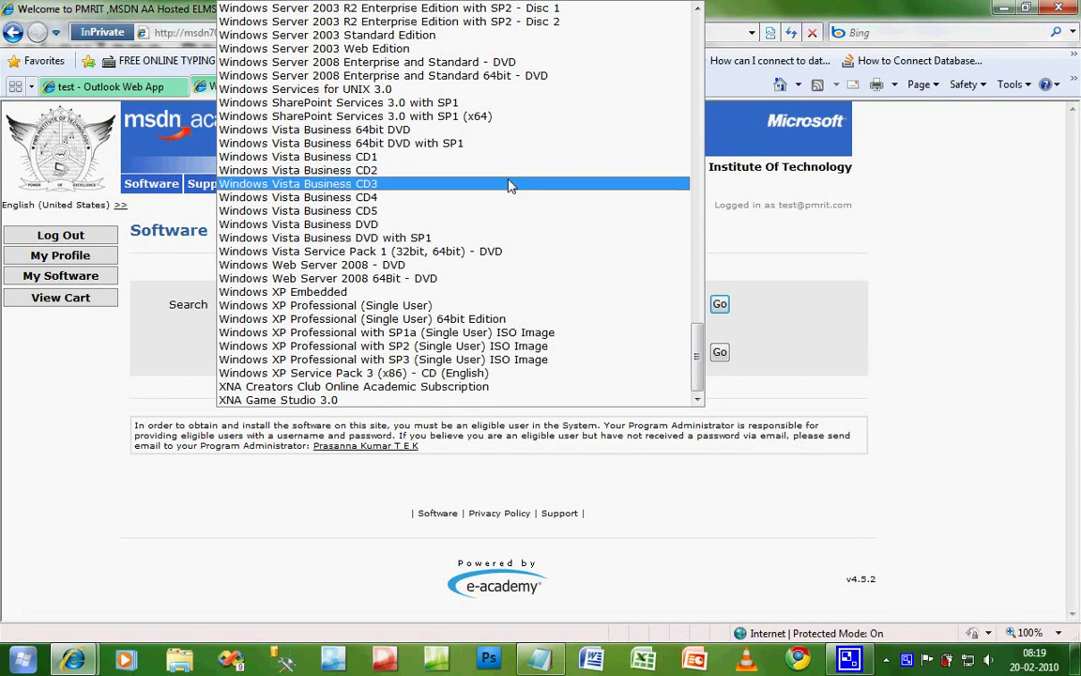
{"action": "scroll", "coordinate": [511, 188], "scroll_direction": "up", "scroll_amount": 2}
{"action": "scroll", "coordinate": [514, 197], "scroll_direction": "up", "scroll_amount": 1}
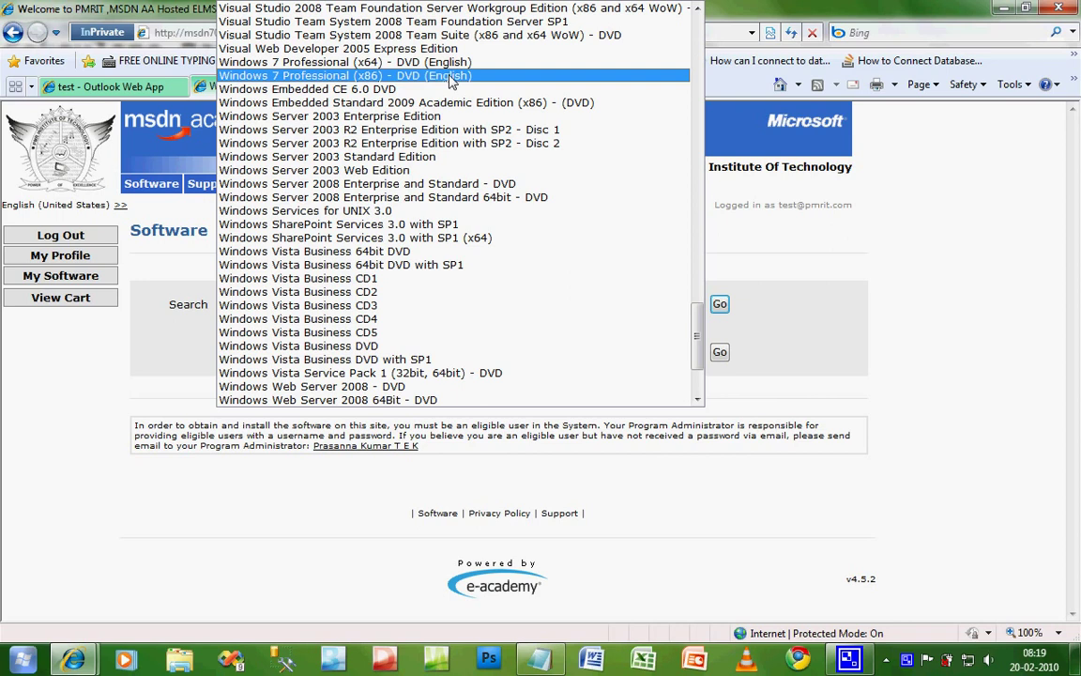
Step: Pick Windows 7 Professional (x86) - DVD (English), open its details, and add it to the cart
{"action": "left_click", "coordinate": [450, 77]}
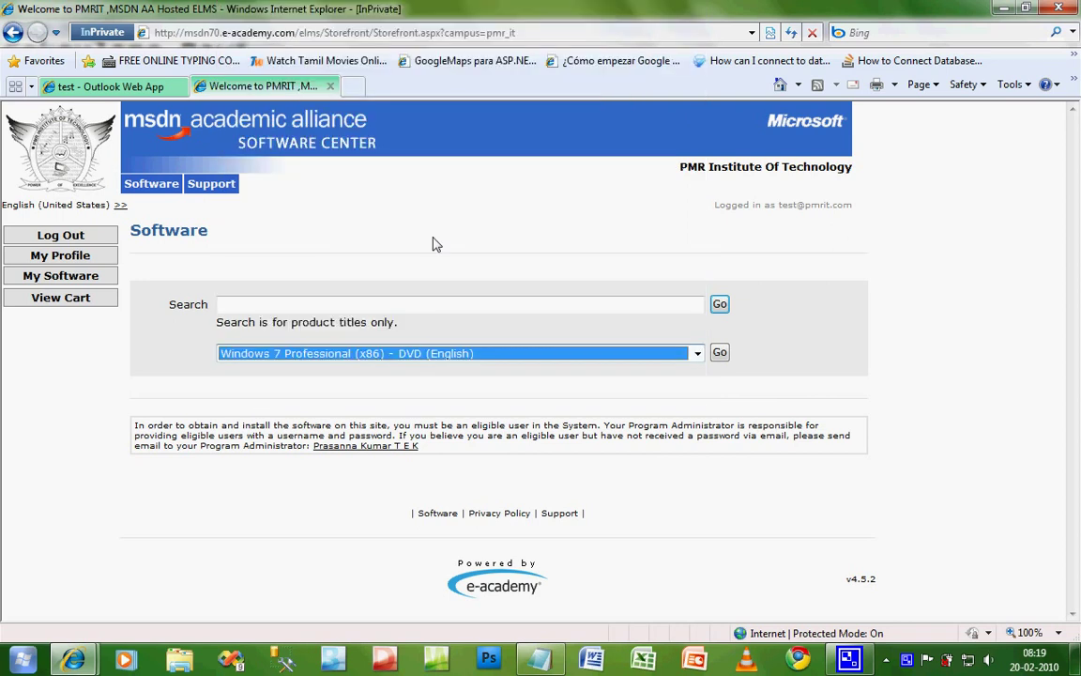
{"action": "left_click", "coordinate": [717, 357]}
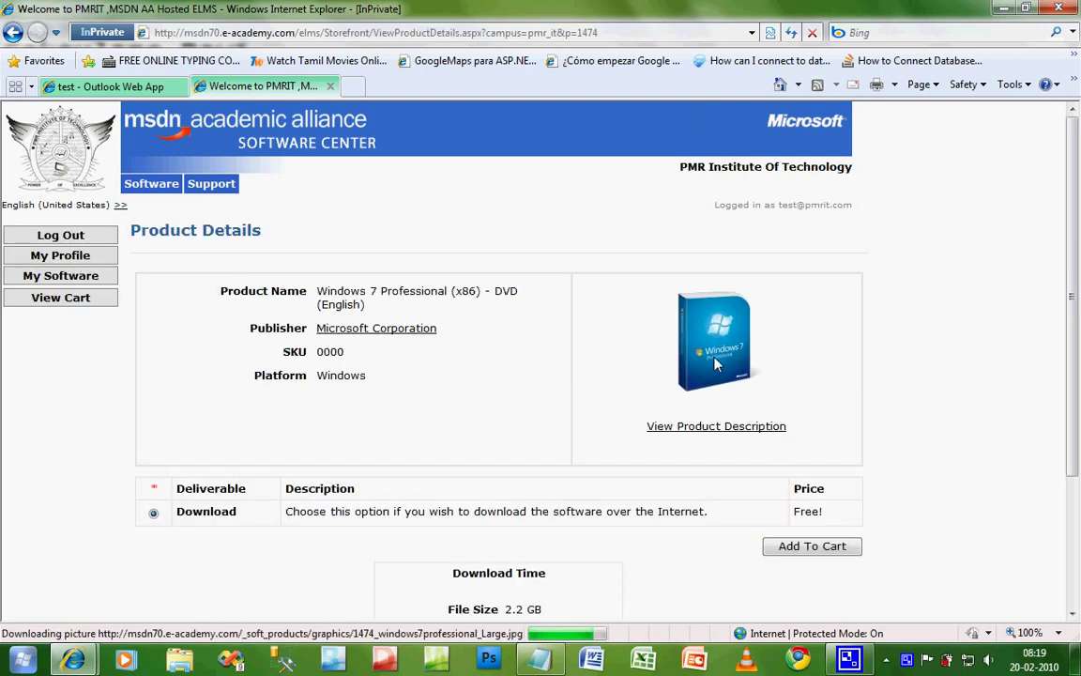
{"action": "scroll", "coordinate": [723, 422], "scroll_direction": "down", "scroll_amount": 2}
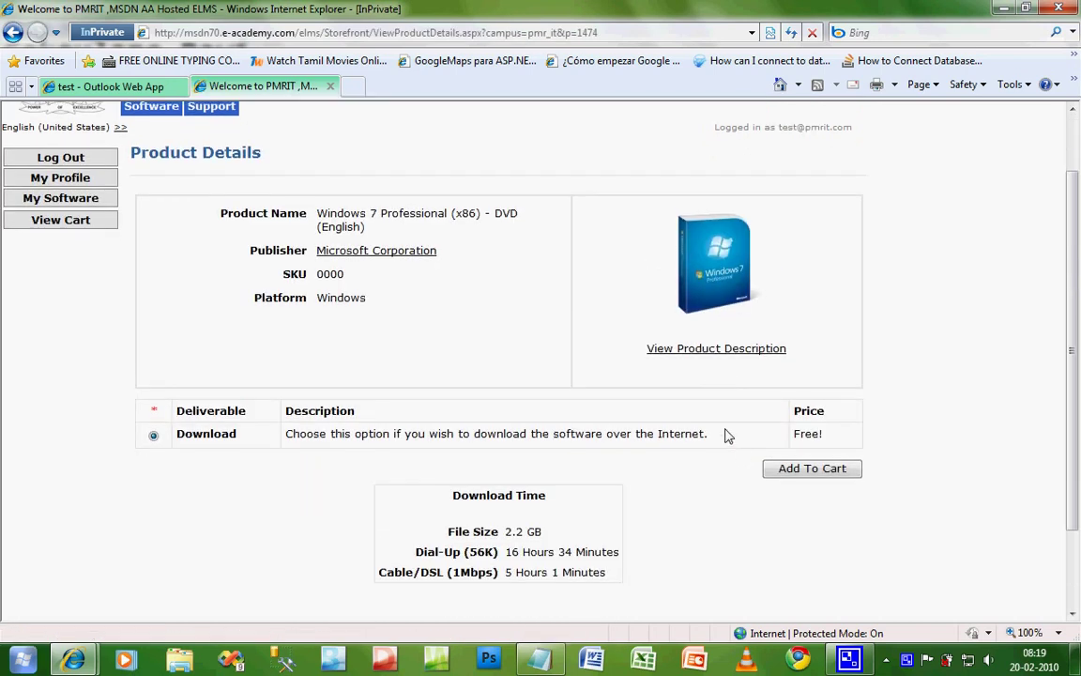
{"action": "left_click", "coordinate": [788, 473]}
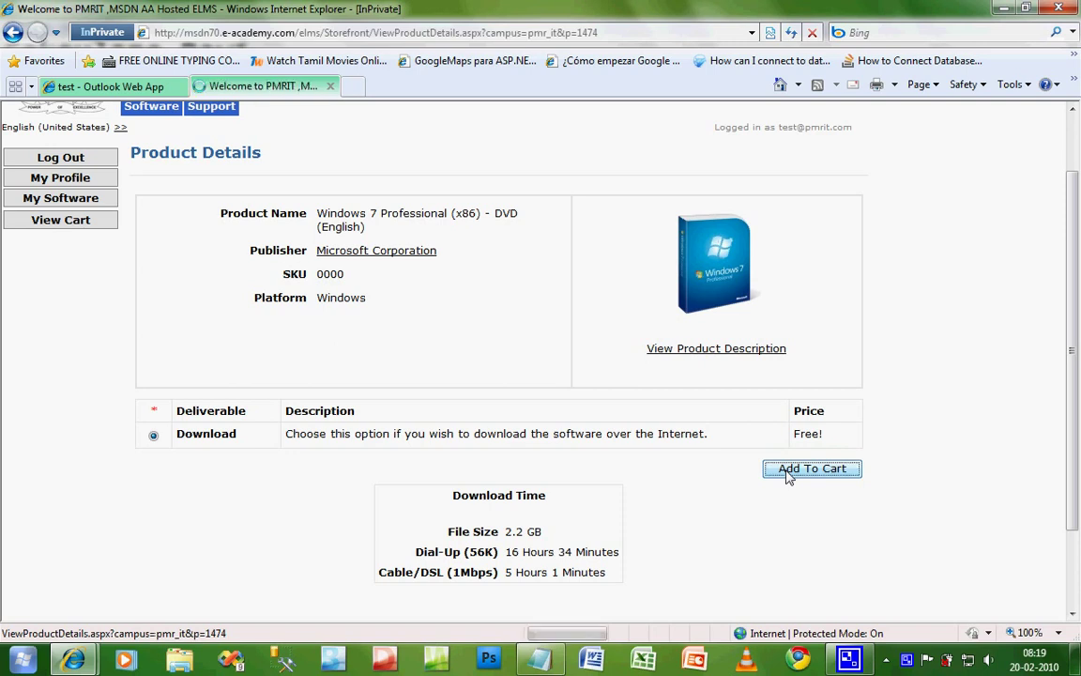
{"action": "scroll", "coordinate": [472, 461], "scroll_direction": "down", "scroll_amount": 6}
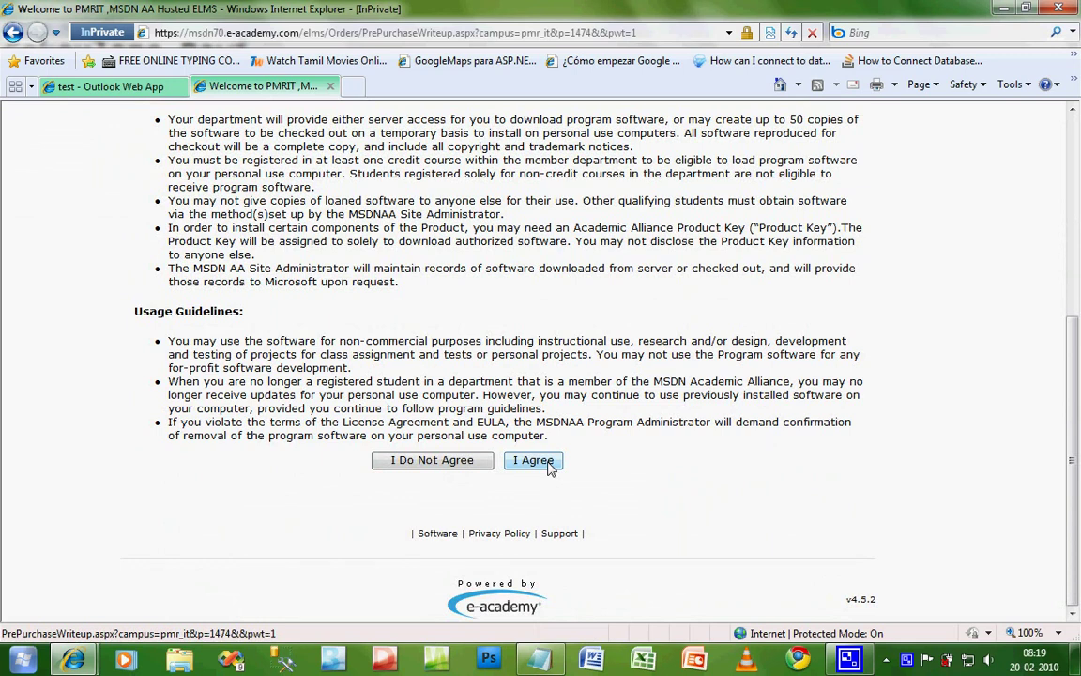
Step: Accept the license, check out, and enter the customer's last and first name
{"action": "left_click", "coordinate": [549, 461]}
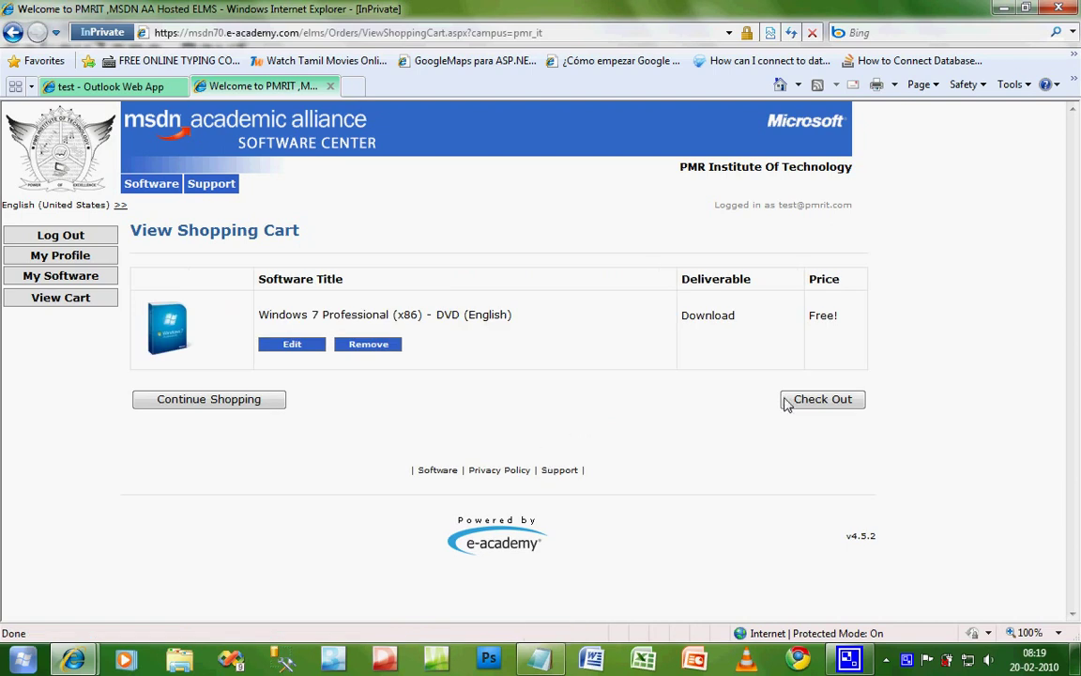
{"action": "left_click", "coordinate": [794, 402]}
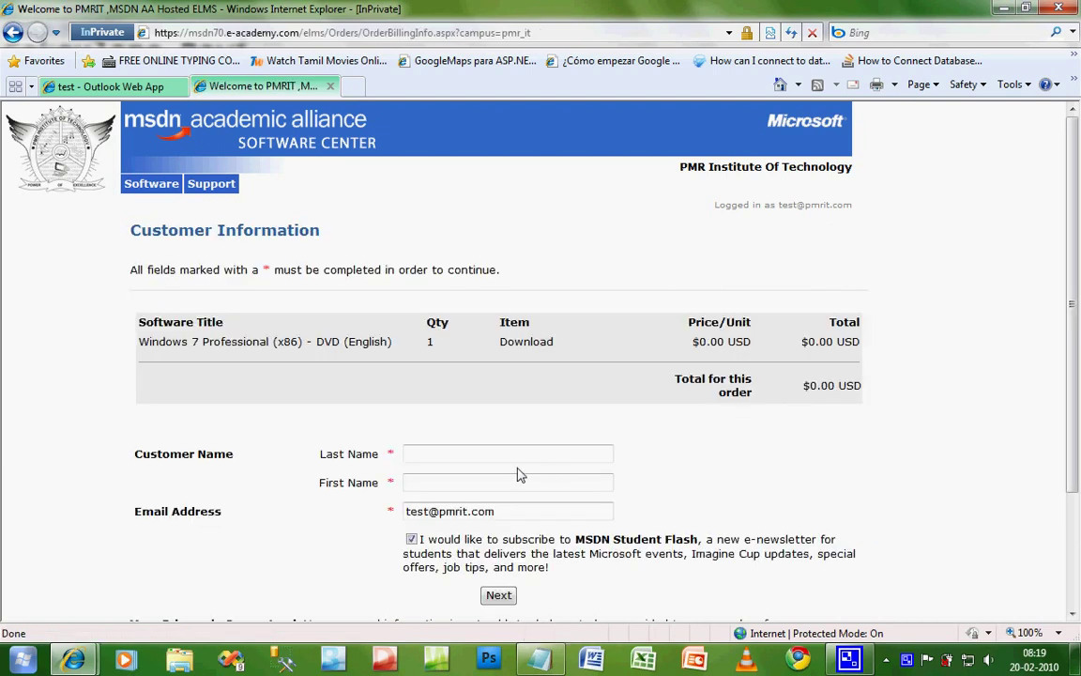
{"action": "left_click", "coordinate": [514, 458]}
{"action": "type", "text": "Test"}
{"action": "key", "text": "Tab"}
{"action": "type", "text": "Test"}
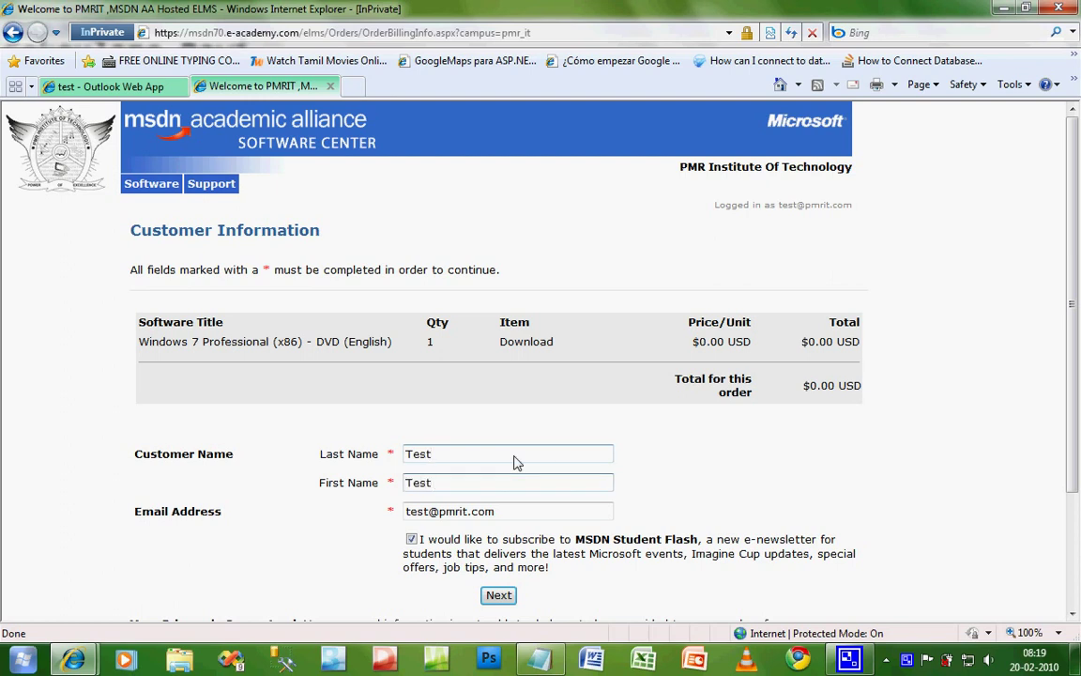
{"action": "scroll", "coordinate": [511, 469], "scroll_direction": "down", "scroll_amount": 2}
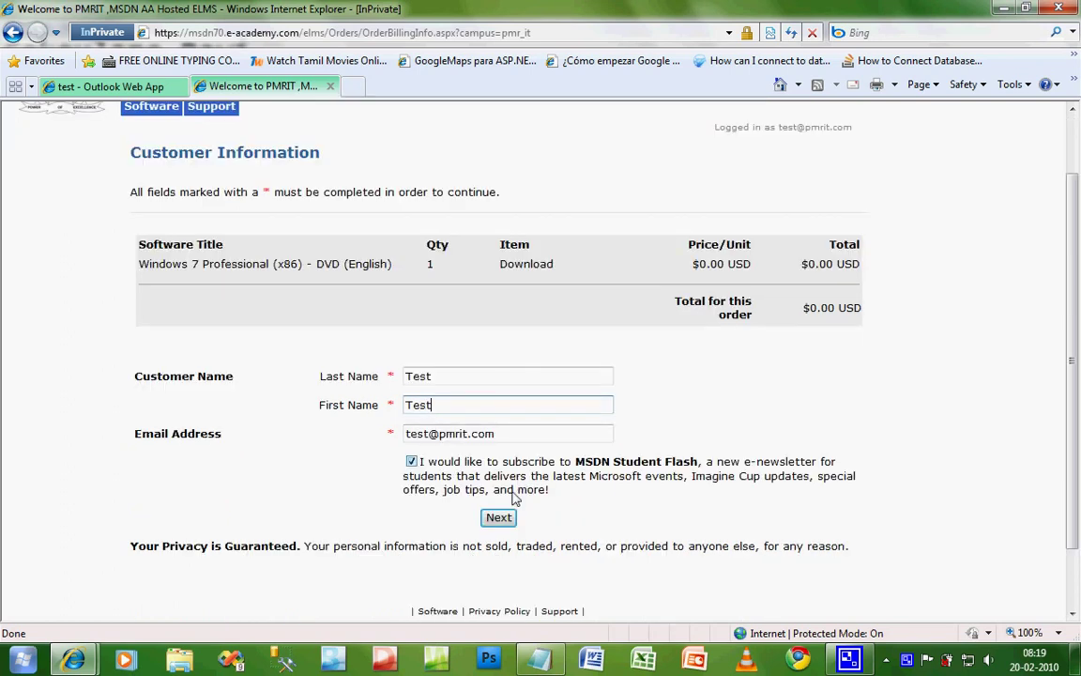
Step: Place the order, open the Windows 7 Professional download page, and select its serial number
{"action": "left_click", "coordinate": [496, 519]}
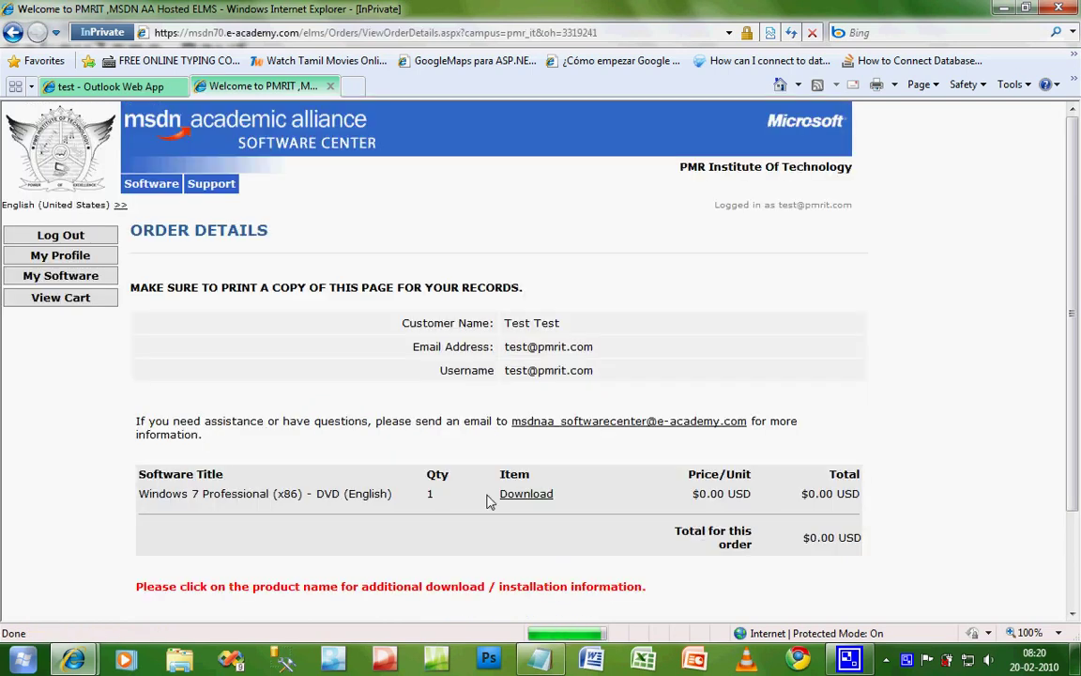
{"action": "scroll", "coordinate": [511, 385], "scroll_direction": "down", "scroll_amount": 2}
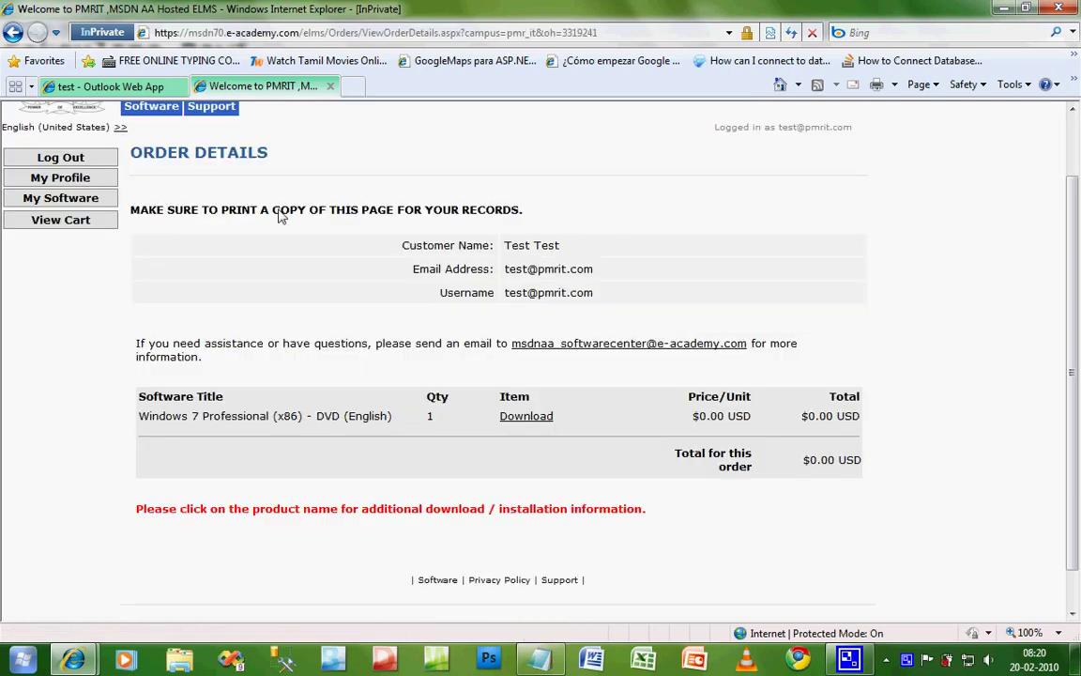
{"action": "left_click", "coordinate": [539, 423]}
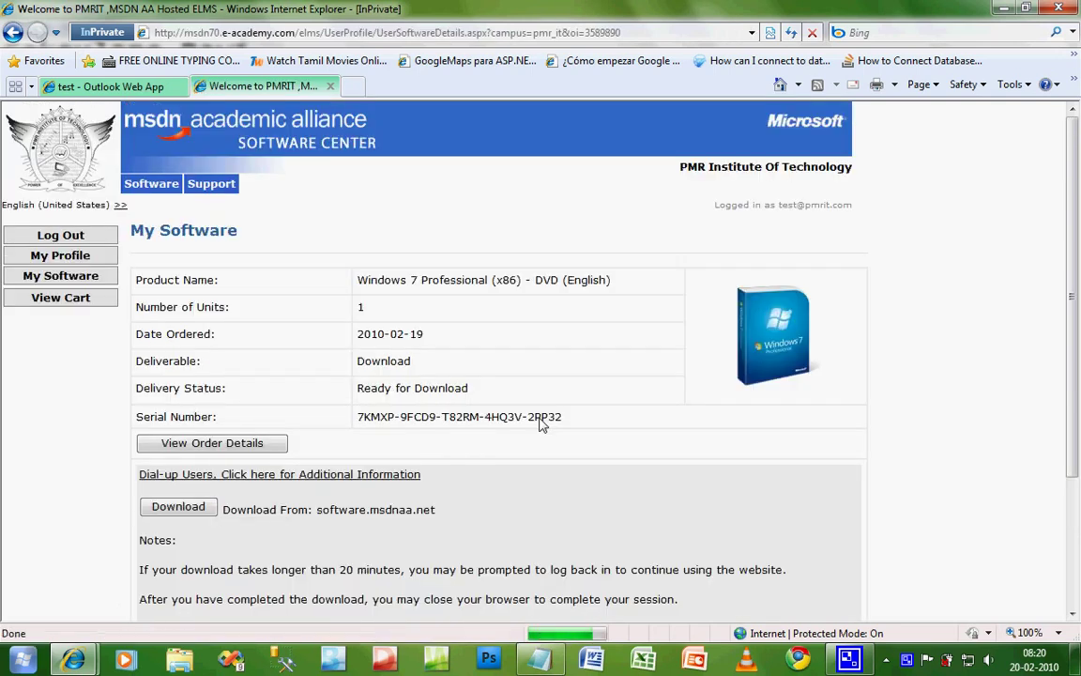
{"action": "scroll", "coordinate": [539, 424], "scroll_direction": "down", "scroll_amount": 2}
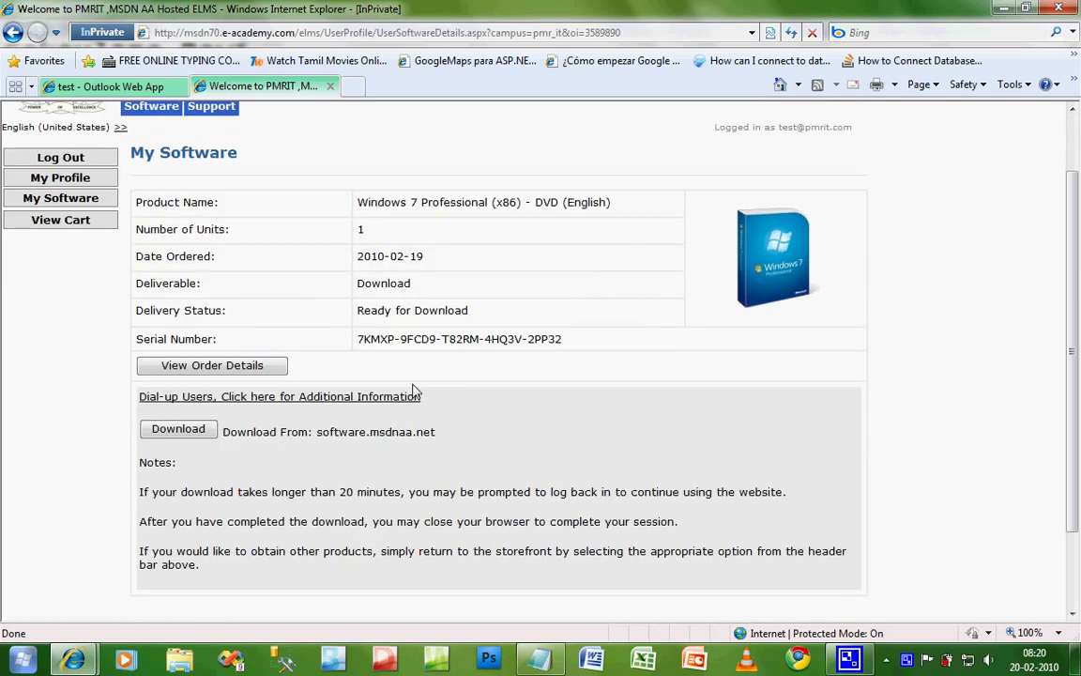
{"action": "left_click_drag", "start_coordinate": [360, 341], "coordinate": [549, 345]}
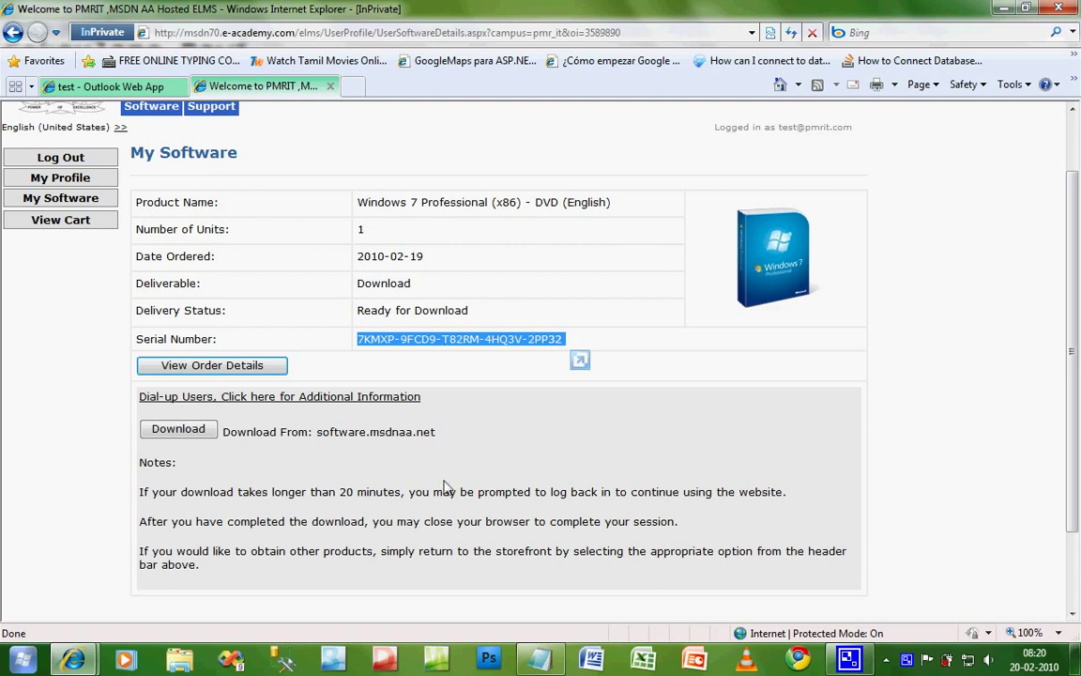
Step: Save the Windows 7 Pro downloader file (Downloader_for_Windows_7_Pro_RTM_x86_en) to the Desktop
{"action": "left_click", "coordinate": [182, 431]}
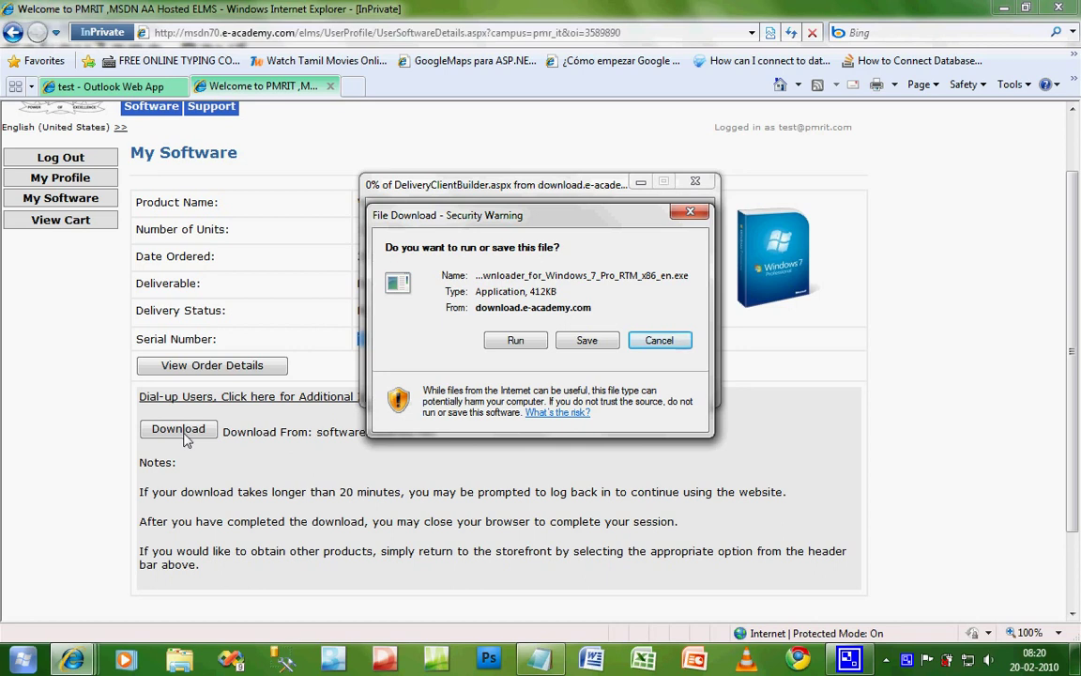
{"action": "left_click", "coordinate": [586, 342]}
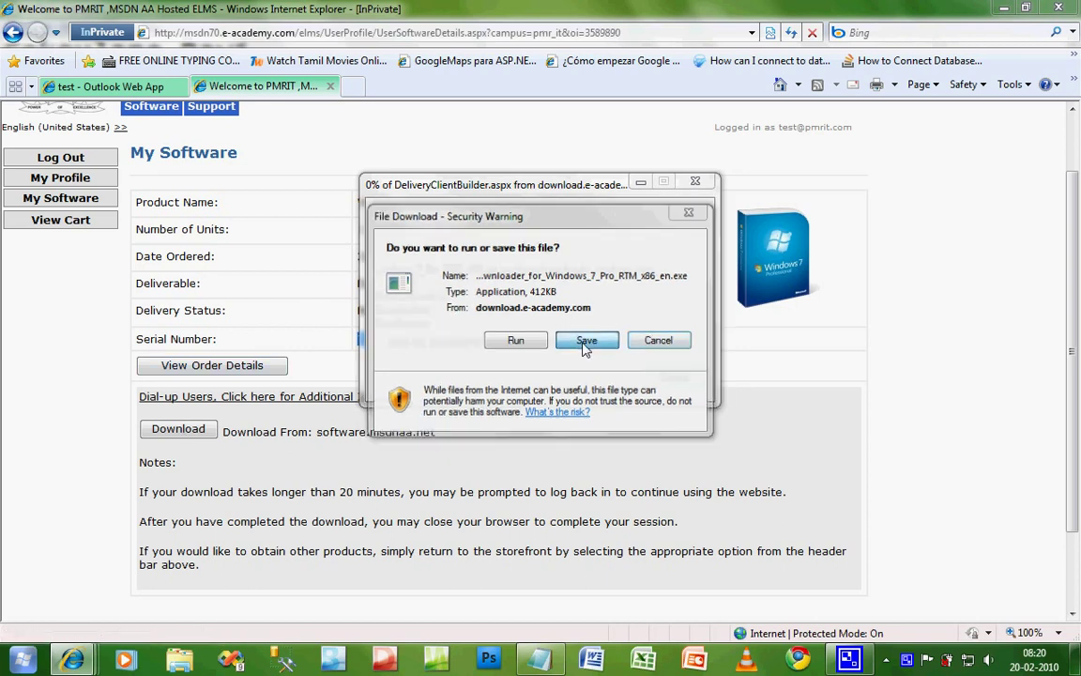
{"action": "left_click", "coordinate": [424, 313]}
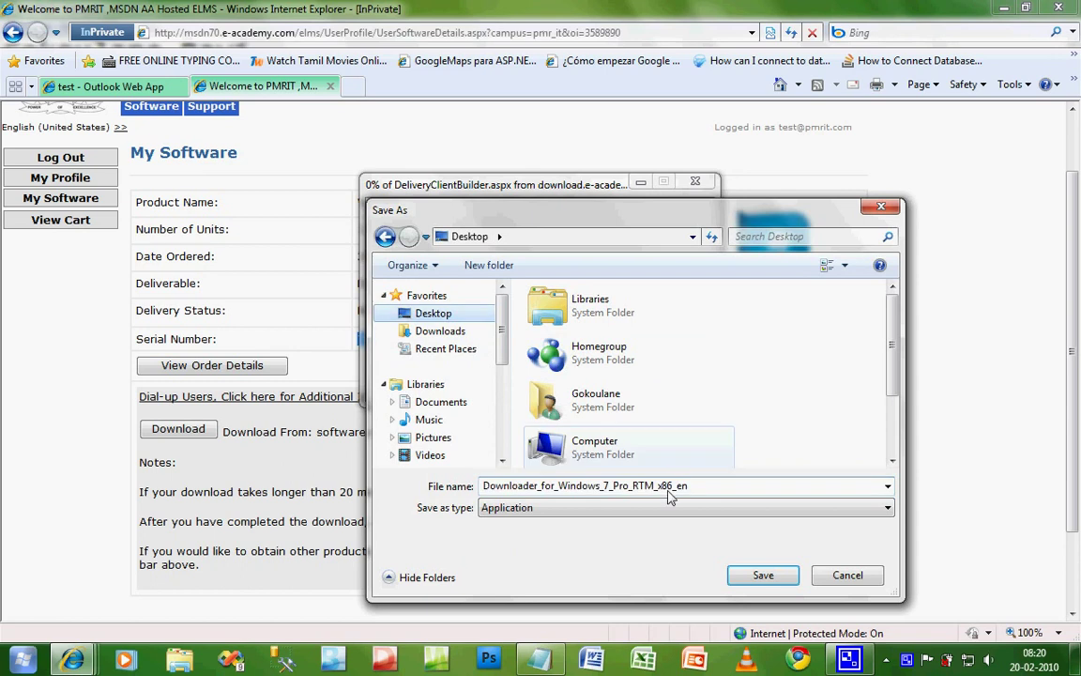
{"action": "left_click", "coordinate": [764, 579]}
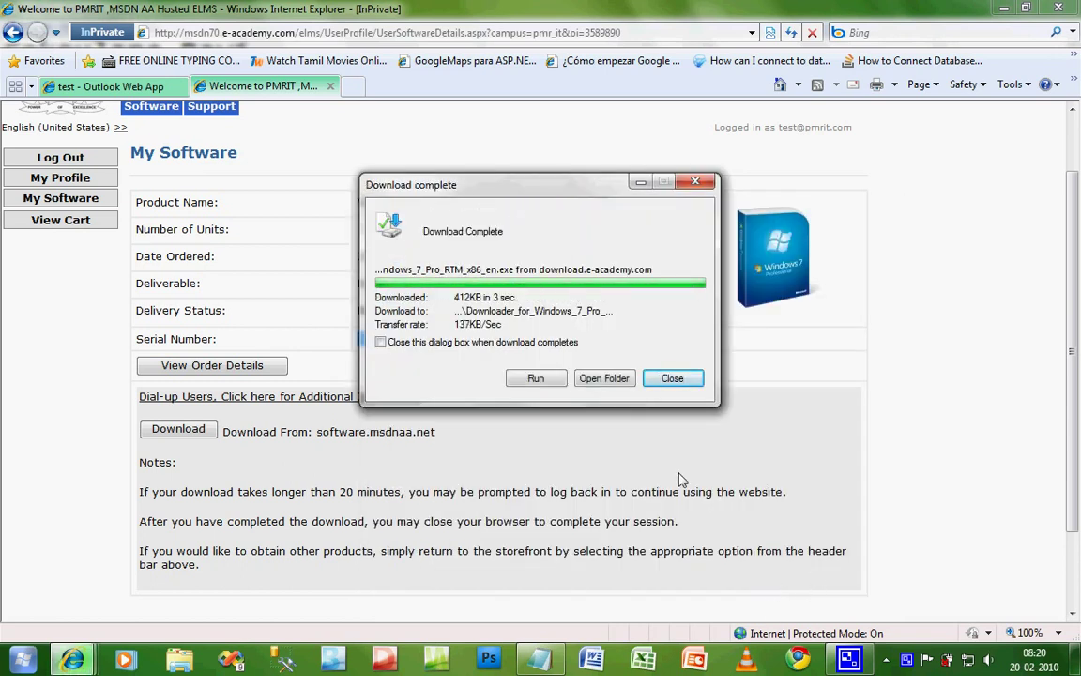
Step: Launch the saved Windows 7 downloader from the desktop and allow it to run despite the security warning
{"action": "left_click", "coordinate": [672, 378]}
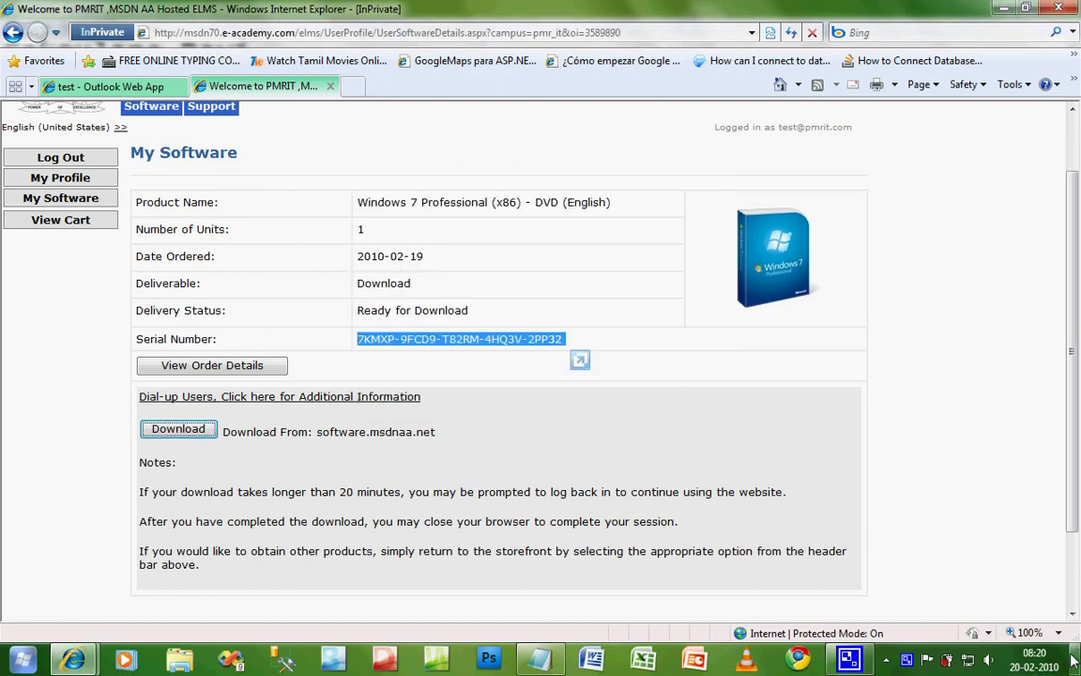
{"action": "key", "text": "super+d"}
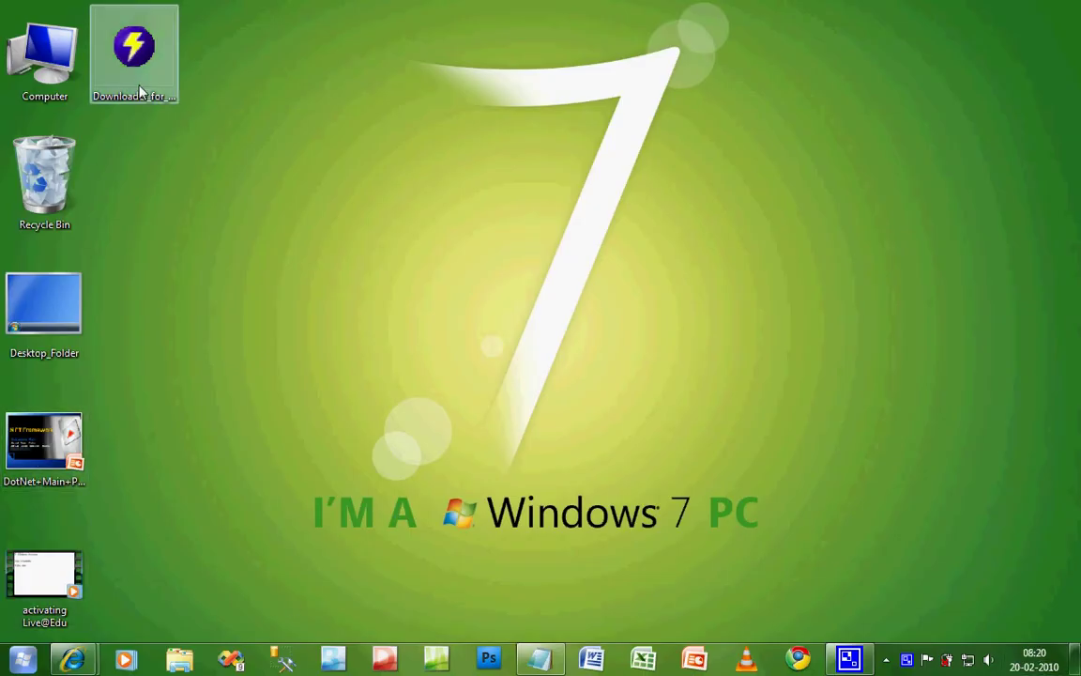
{"action": "left_click", "coordinate": [140, 84]}
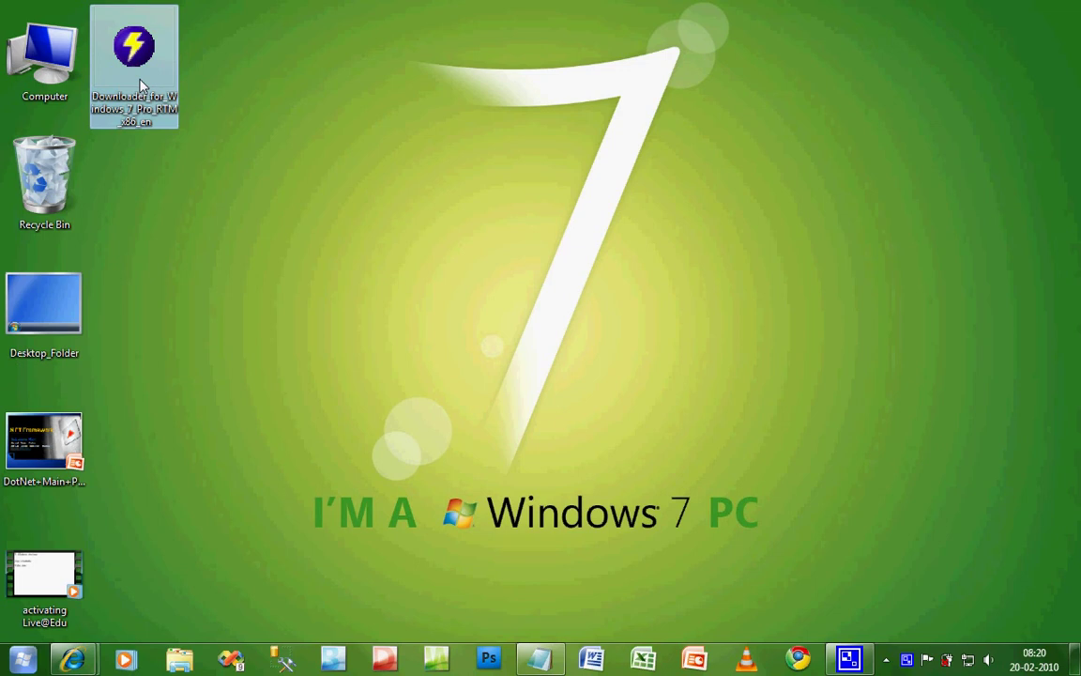
{"action": "double_click", "coordinate": [140, 84]}
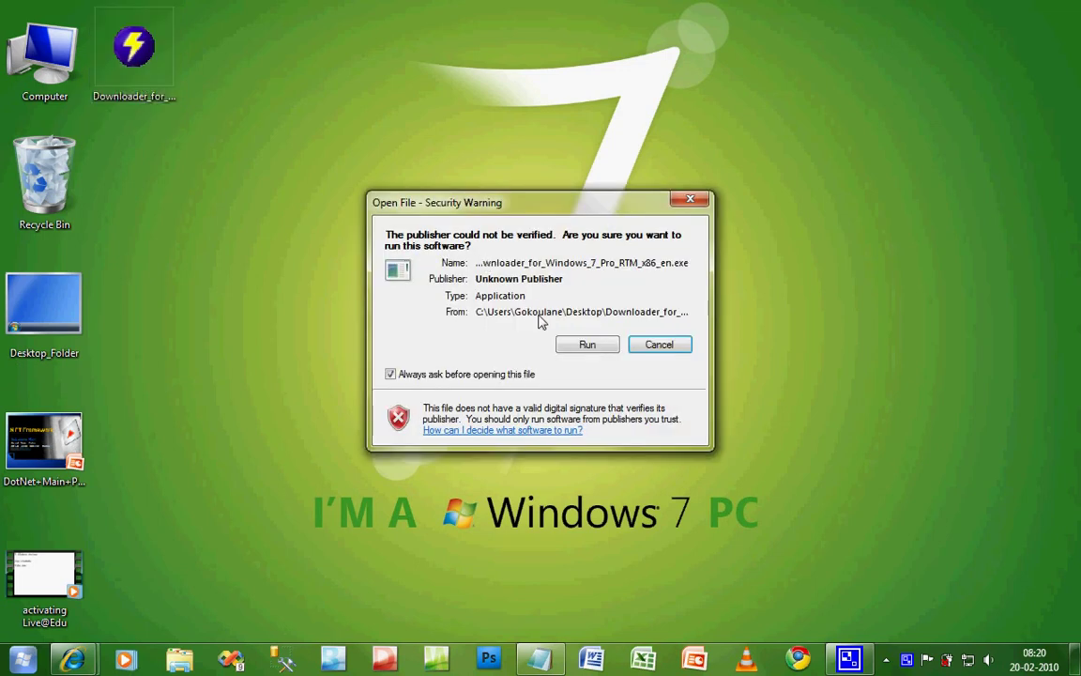
{"action": "left_click", "coordinate": [566, 345]}
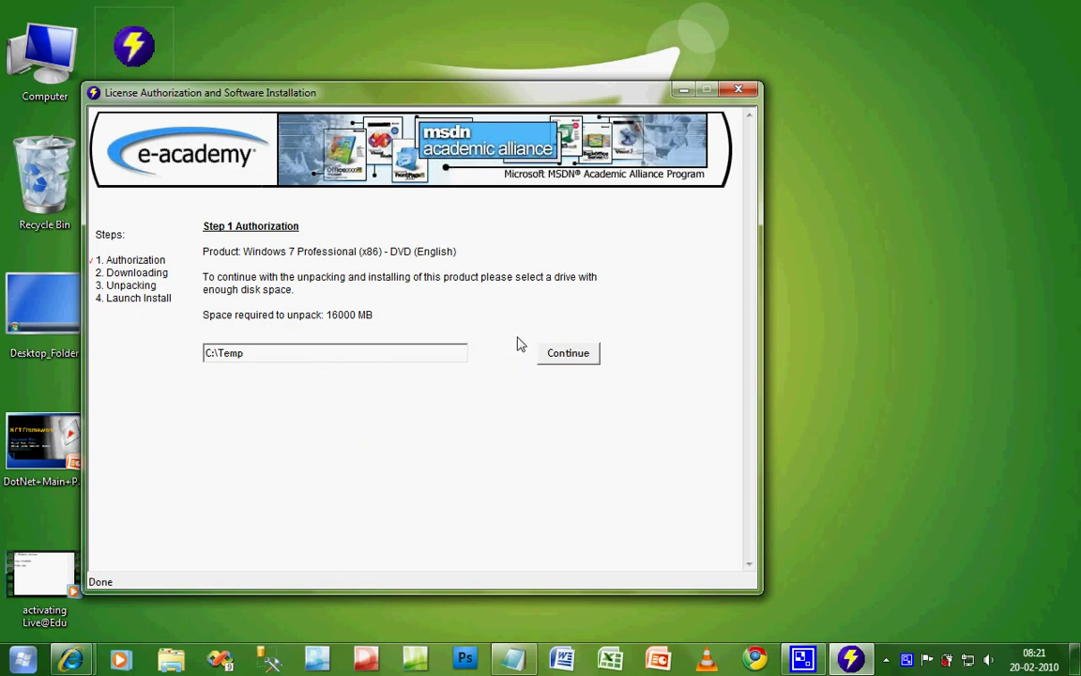
Step: Continue with C:\Temp as the unpack location so the connection initializes and downloading begins
{"action": "left_click", "coordinate": [560, 361]}
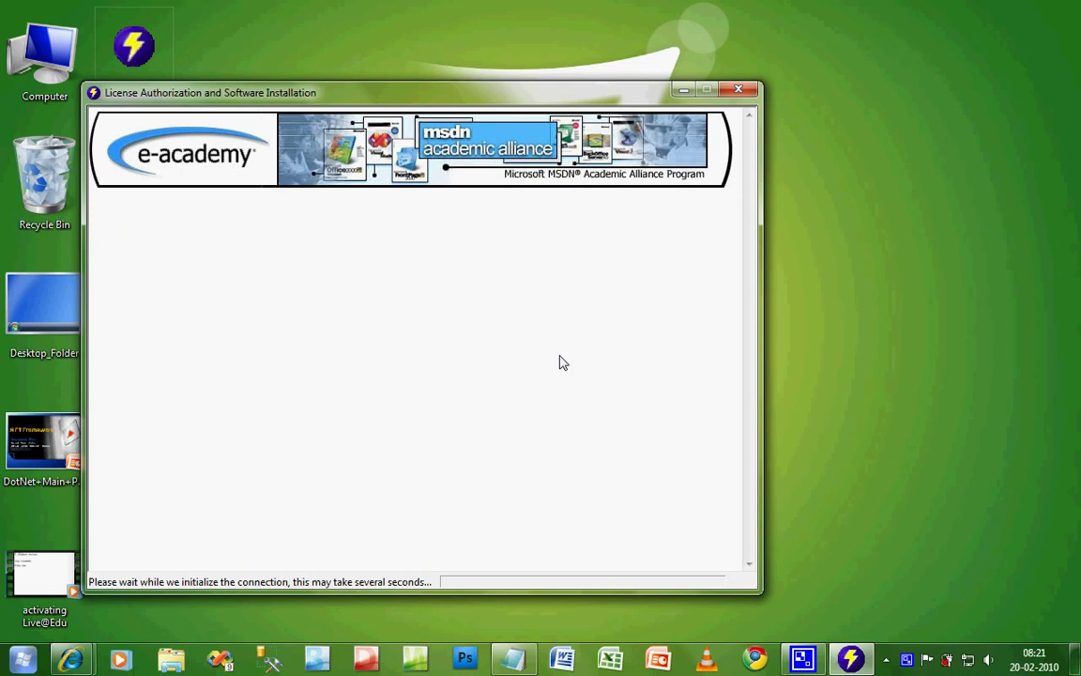